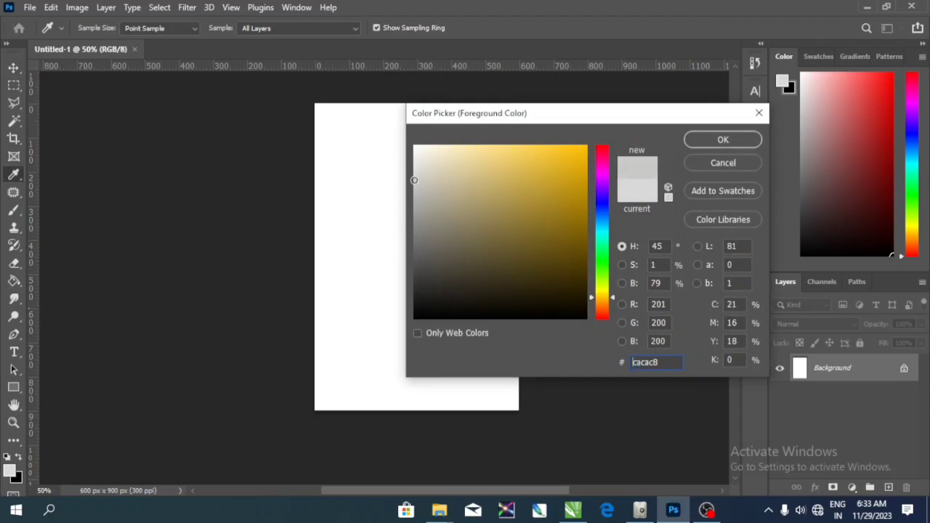
# - Set the foreground colour to light grey and fill the Background layer with it
pyautogui.click(725, 138)
pyautogui.hotkey('alt', 'BackSpace')
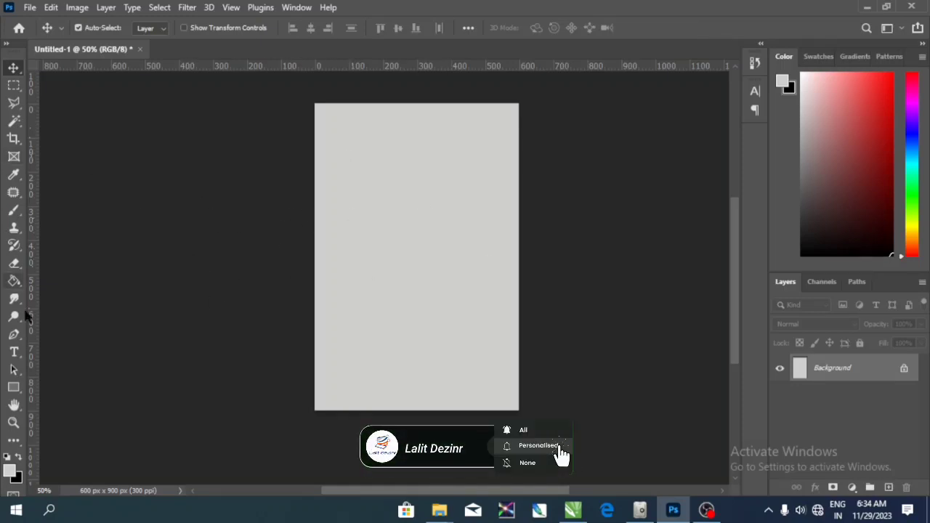
# - Paint black specks in the canvas corners with an 80 px spatter brush from the Special Effects Brushes
pyautogui.click(19, 456)
pyautogui.click(14, 210)
pyautogui.rightClick(371, 156)
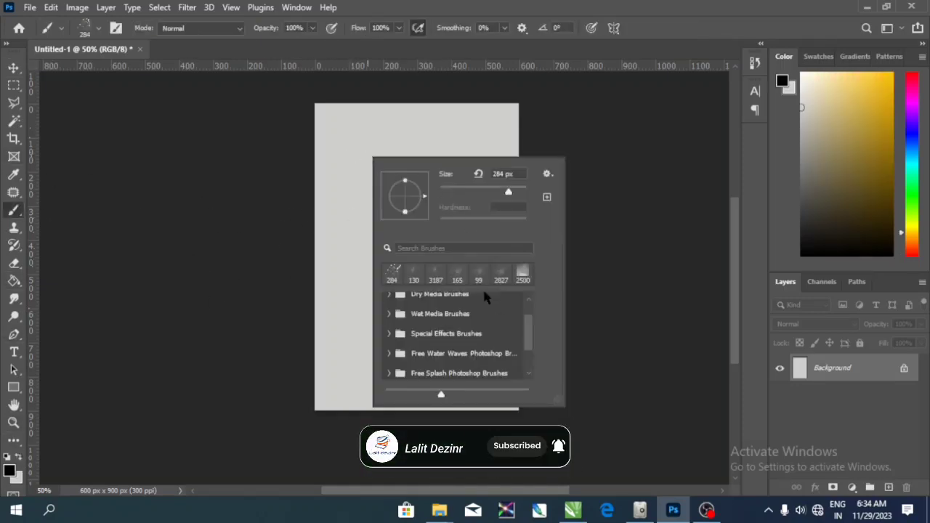
pyautogui.click(390, 333)
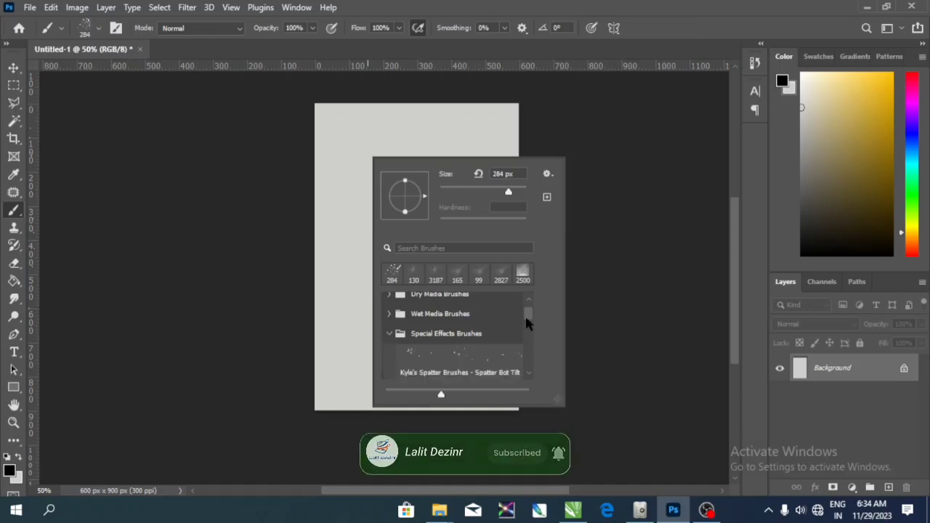
pyautogui.moveTo(527, 317); pyautogui.dragTo(526, 336)
pyautogui.doubleClick(488, 320)
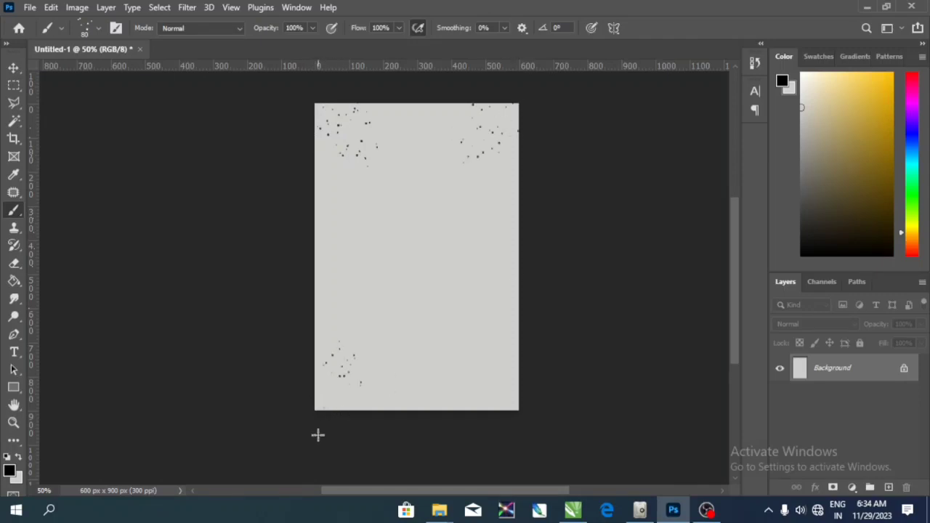
# - Add a new layer and paint more spatter specks along the canvas's right and upper-left edges
pyautogui.click(886, 487)
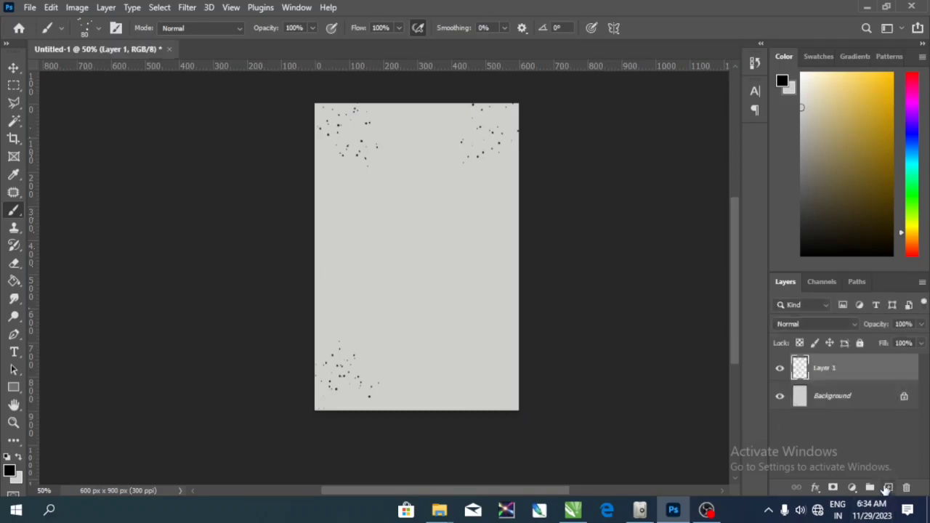
pyautogui.click(500, 301)
pyautogui.moveTo(313, 147); pyautogui.dragTo(321, 203)
pyautogui.click(13, 68)
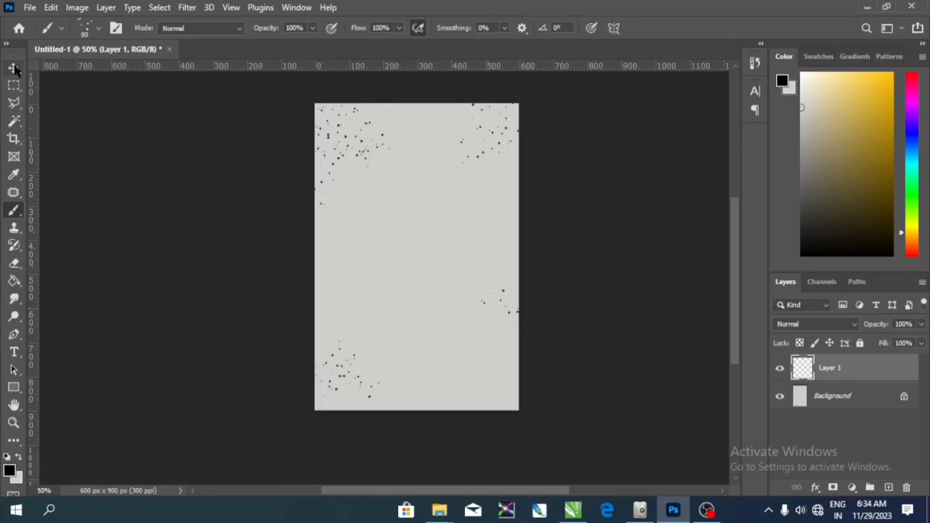
pyautogui.click(155, 161)
# - Add another layer above Layer 1 and rename it PAIN
pyautogui.click(888, 487)
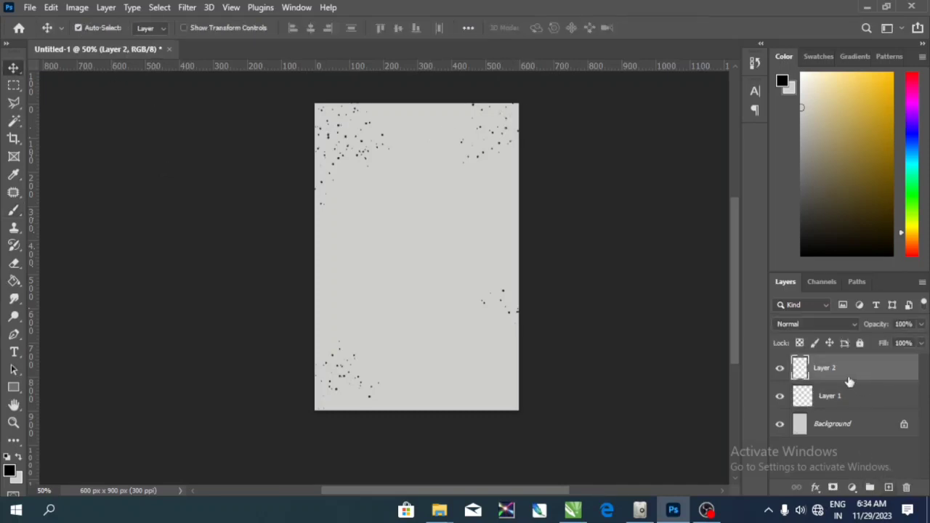
pyautogui.rightClick(836, 391)
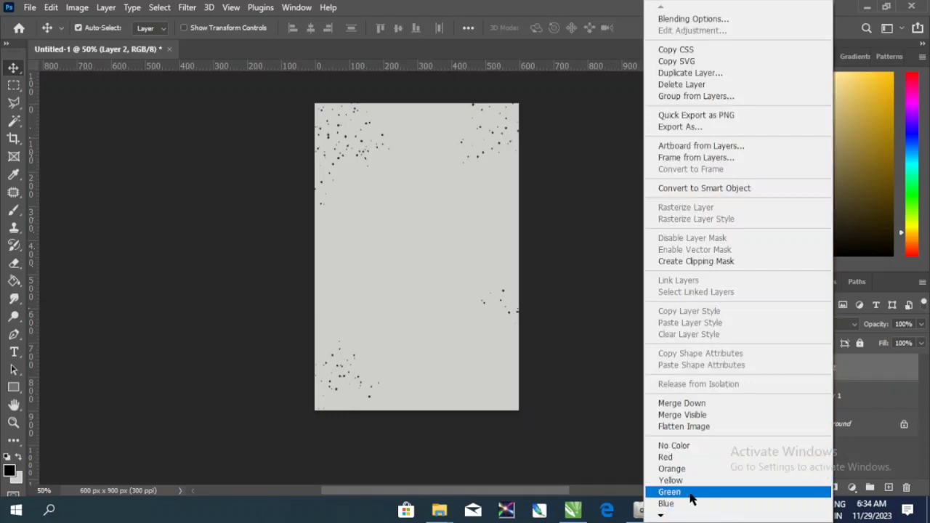
pyautogui.click(858, 365)
pyautogui.doubleClick(844, 368)
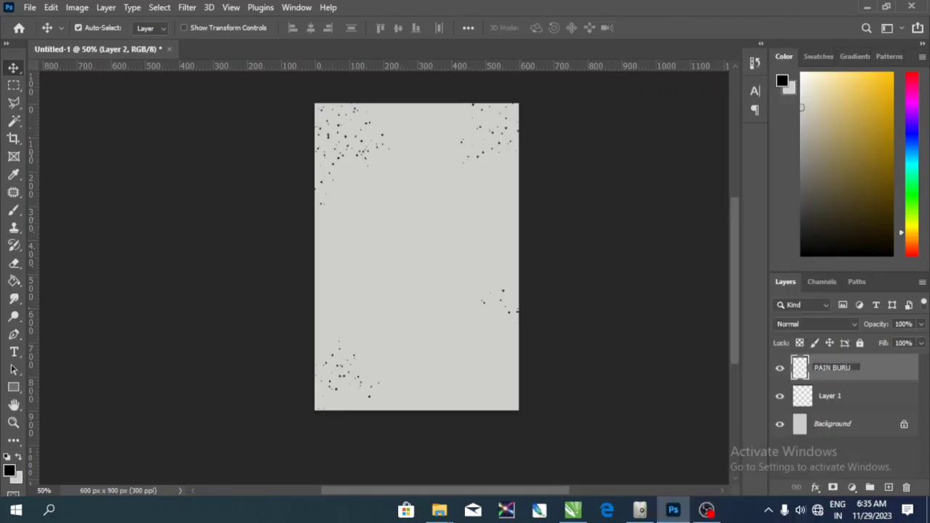
pyautogui.write('PAIN')
pyautogui.press('Return')
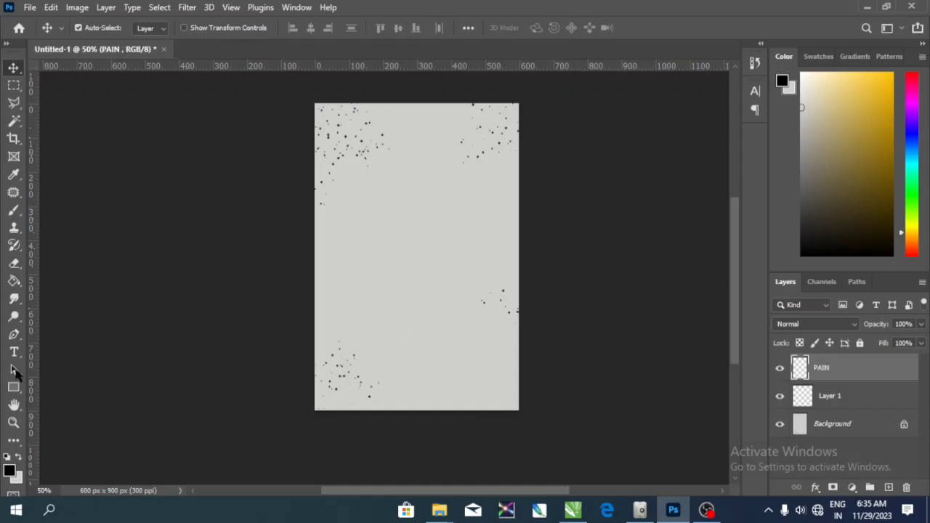
# - Choose the 216 px "camisado.de | paint brushes 3" brush from the _19___paint_brushes set
pyautogui.rightClick(392, 216)
pyautogui.press('Escape')
pyautogui.press('b')
pyautogui.rightClick(405, 215)
pyautogui.scroll(-10, 476, 367)
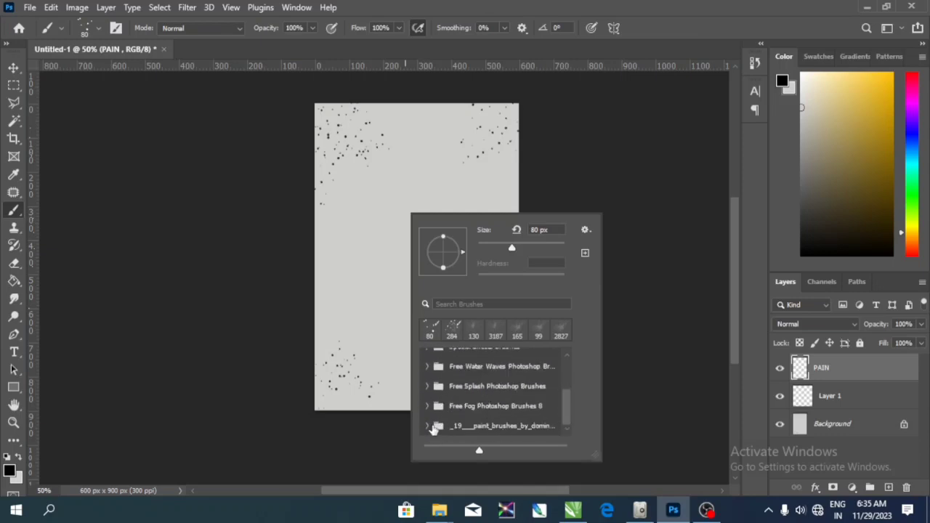
pyautogui.click(432, 427)
pyautogui.scroll(-3, 565, 381)
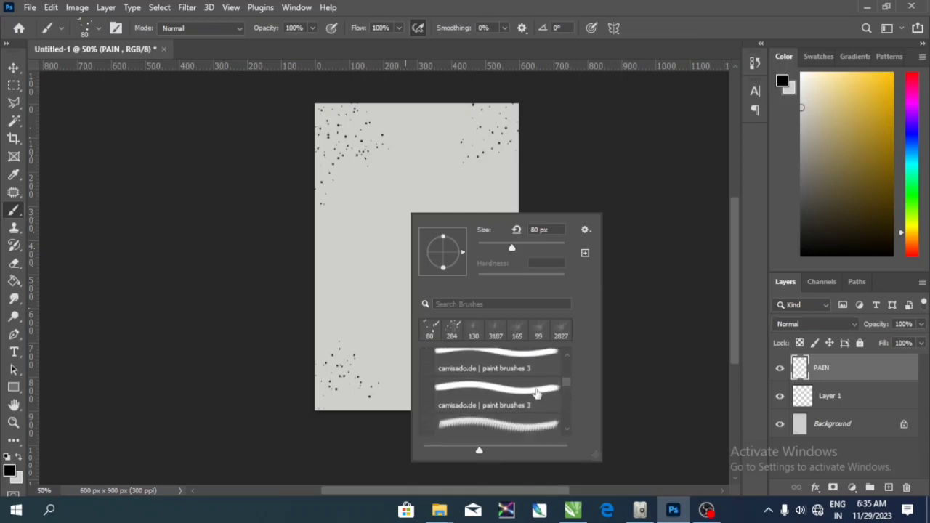
pyautogui.click(494, 389)
# - Stamp the brush repeatedly on one spot near the canvas centre to build a solid black paint mark
pyautogui.click(394, 242)
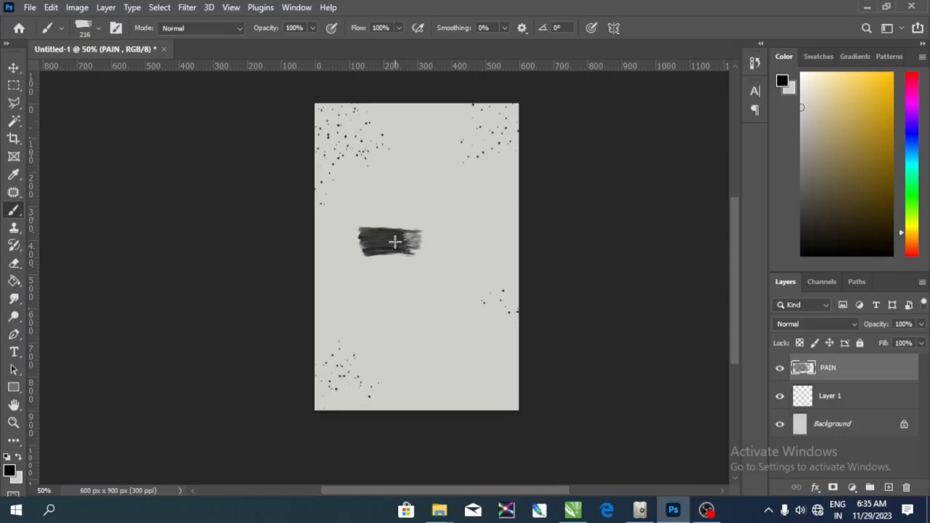
pyautogui.click(393, 242)
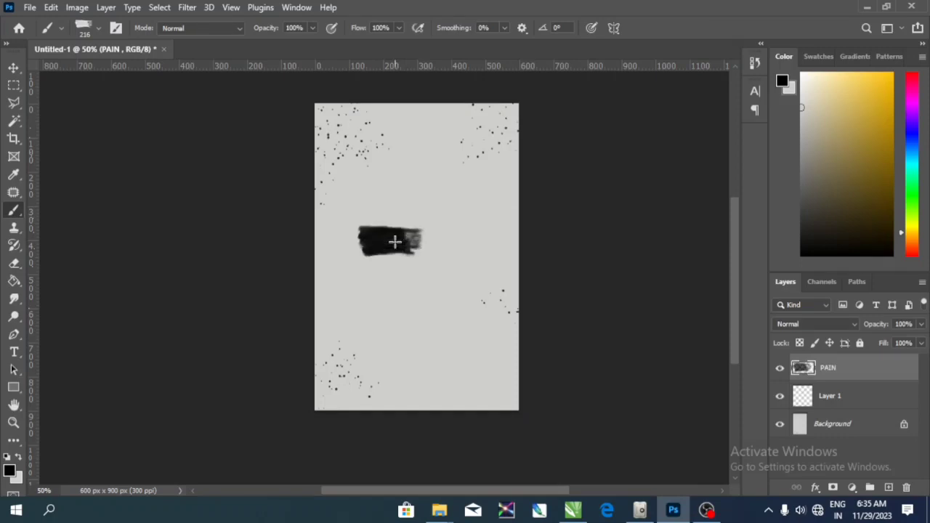
pyautogui.click(393, 242)
# - Enlarge the PAIN brush mark to about 179%, rotate it about 44°, and place it in the upper half of the canvas
pyautogui.press('v')
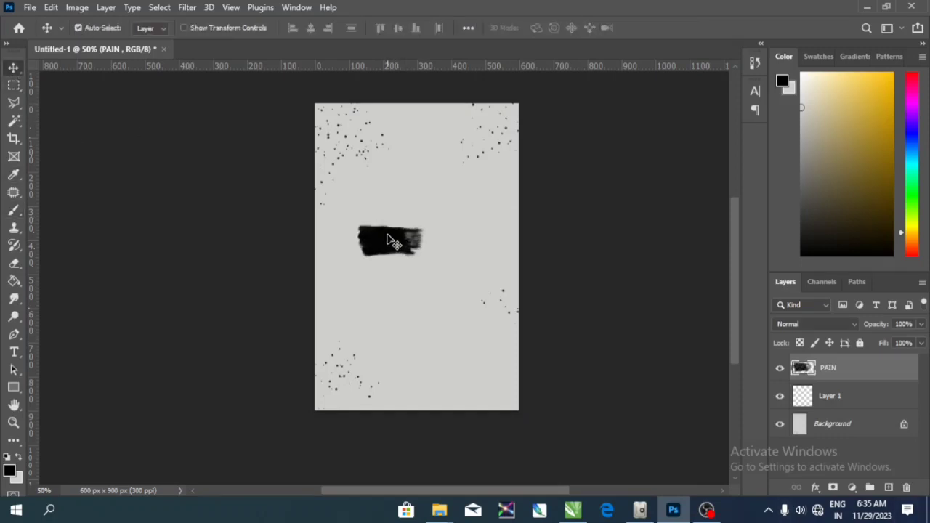
pyautogui.moveTo(388, 241)
pyautogui.mouseDown()
pyautogui.moveTo(428, 204)
pyautogui.moveTo(498, 176)
pyautogui.moveTo(536, 215)
pyautogui.mouseUp()
pyautogui.hotkey('ctrl', 't')
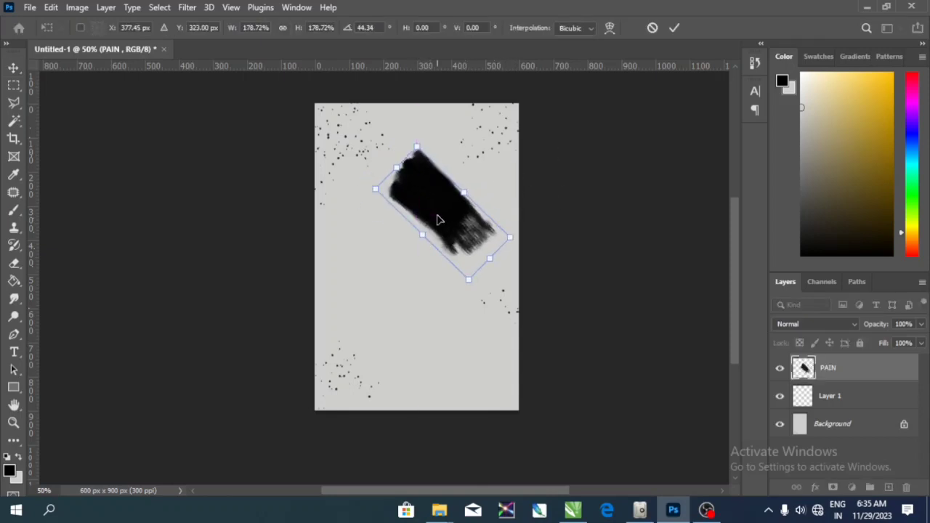
pyautogui.press('Return')
# - Duplicate the PAIN mark, flip the copy horizontally and vertically, and overlap it with the original to form a wider patch
pyautogui.moveTo(438, 216); pyautogui.dragTo(426, 259)
pyautogui.hotkey('ctrl', 't')
pyautogui.rightClick(424, 207)
pyautogui.click(465, 479)
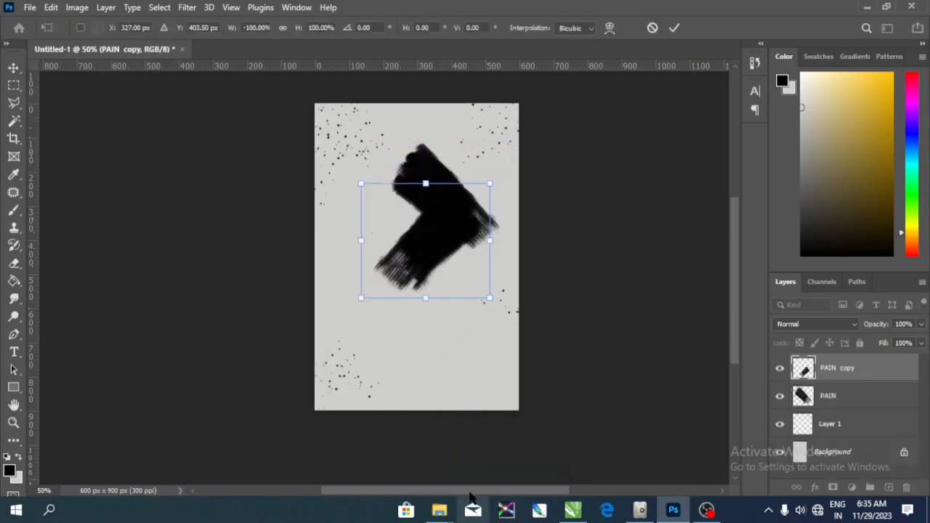
pyautogui.rightClick(433, 207)
pyautogui.click(472, 489)
pyautogui.moveTo(428, 240); pyautogui.dragTo(460, 205)
pyautogui.press('Return')
pyautogui.click(220, 286)
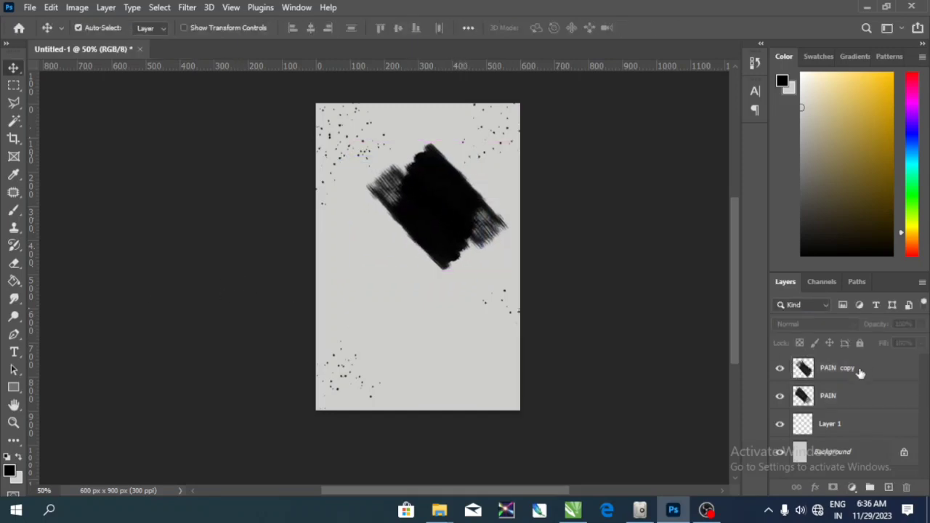
# - Add a layer above PAIN copy and paint a large streaky black stroke with an 847 px camisado.de paint brush
pyautogui.click(859, 372)
pyautogui.click(887, 487)
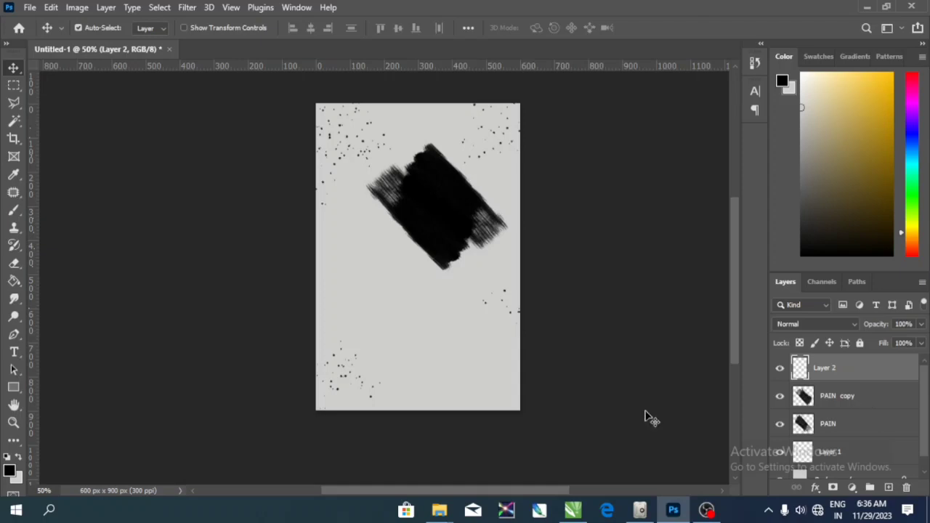
pyautogui.click(13, 210)
pyautogui.rightClick(411, 234)
pyautogui.scroll(-3, 559, 403)
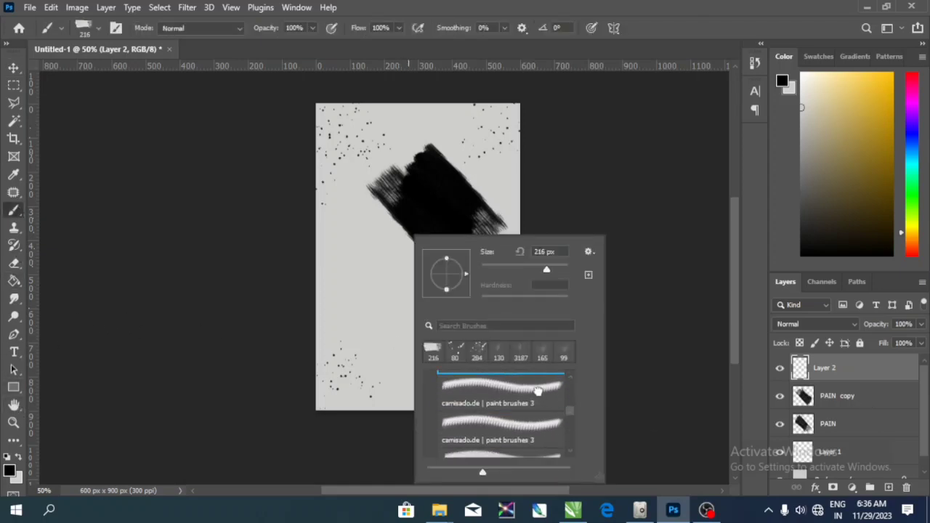
pyautogui.doubleClick(538, 392)
pyautogui.moveTo(421, 218)
pyautogui.mouseDown()
pyautogui.moveTo(334, 342)
pyautogui.moveTo(361, 284)
pyautogui.mouseUp()
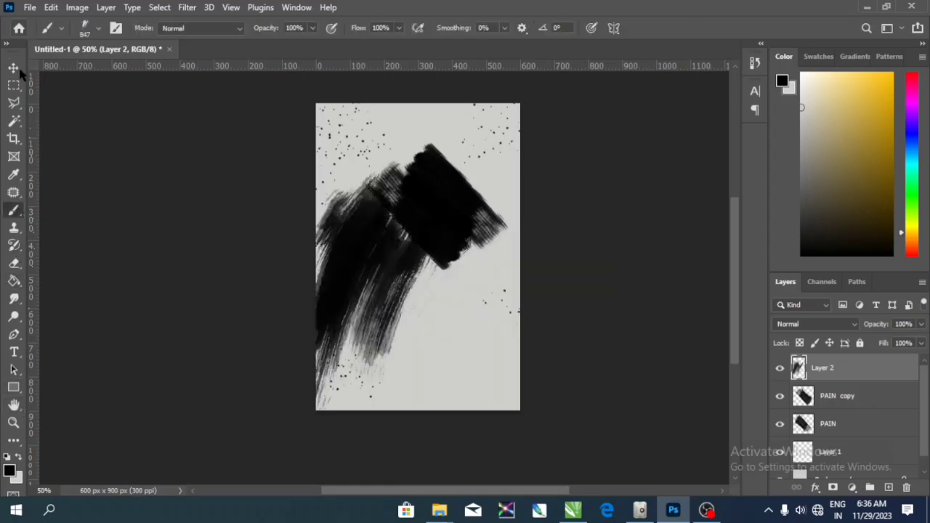
# - Scale the Layer 2 stroke down to about 55% and flip it horizontally
pyautogui.press('v')
pyautogui.moveTo(369, 251); pyautogui.dragTo(380, 263)
pyautogui.hotkey('ctrl', 't')
pyautogui.moveTo(477, 156); pyautogui.dragTo(441, 218)
pyautogui.moveTo(392, 261); pyautogui.dragTo(388, 225)
pyautogui.rightClick(388, 225)
pyautogui.click(441, 477)
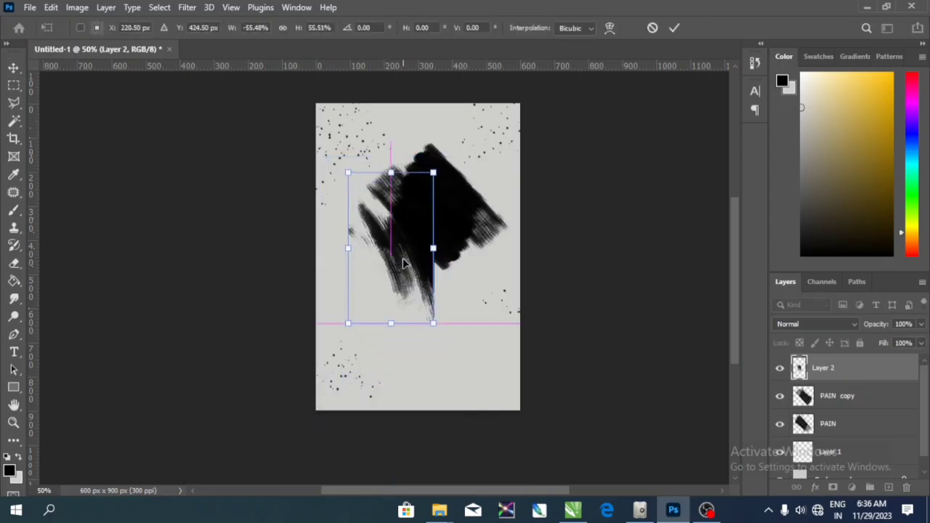
# - Rotate the Layer 2 stroke to run diagonally along the patch's lower-left edge, and duplicate it in place
pyautogui.moveTo(336, 308); pyautogui.dragTo(413, 161)
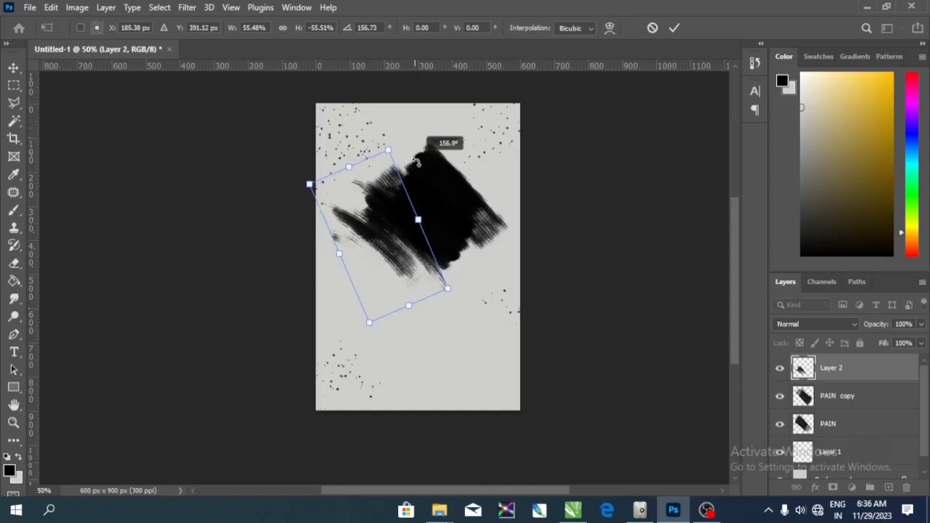
pyautogui.moveTo(389, 204)
pyautogui.mouseDown()
pyautogui.moveTo(380, 214)
pyautogui.moveTo(389, 216)
pyautogui.mouseUp()
pyautogui.moveTo(418, 150); pyautogui.dragTo(424, 154)
pyautogui.moveTo(418, 202); pyautogui.dragTo(404, 239)
pyautogui.press('Return')
pyautogui.click(501, 220)
pyautogui.click(370, 216)
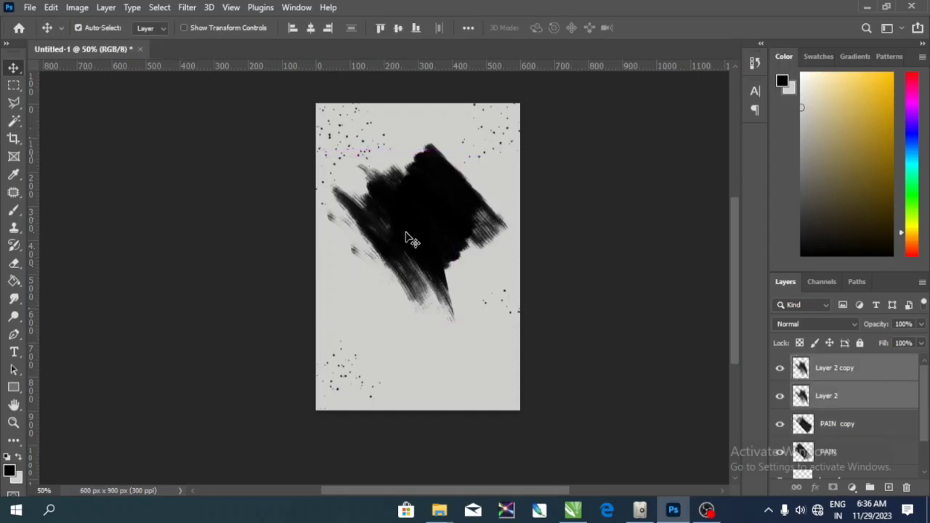
# - Select the four brush-stroke layers from PAIN to Layer 2 copy and shift them slightly down and right
pyautogui.keyDown('shift'); pyautogui.click(443, 240); pyautogui.keyUp('shift')
pyautogui.keyDown('shift'); pyautogui.click(469, 206); pyautogui.keyUp('shift')
pyautogui.click(846, 427)
pyautogui.click(841, 451)
pyautogui.keyDown('shift'); pyautogui.click(835, 373); pyautogui.keyUp('shift')
pyautogui.moveTo(453, 207); pyautogui.dragTo(467, 218)
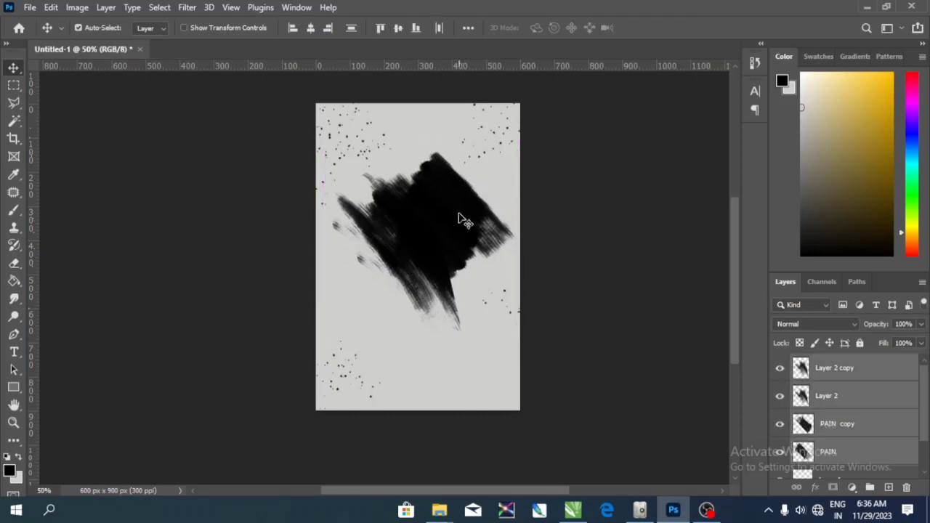
# - Scale the selected brush strokes to about 93% and nudge them up and left
pyautogui.hotkey('ctrl', 't')
pyautogui.moveTo(525, 150); pyautogui.dragTo(518, 160)
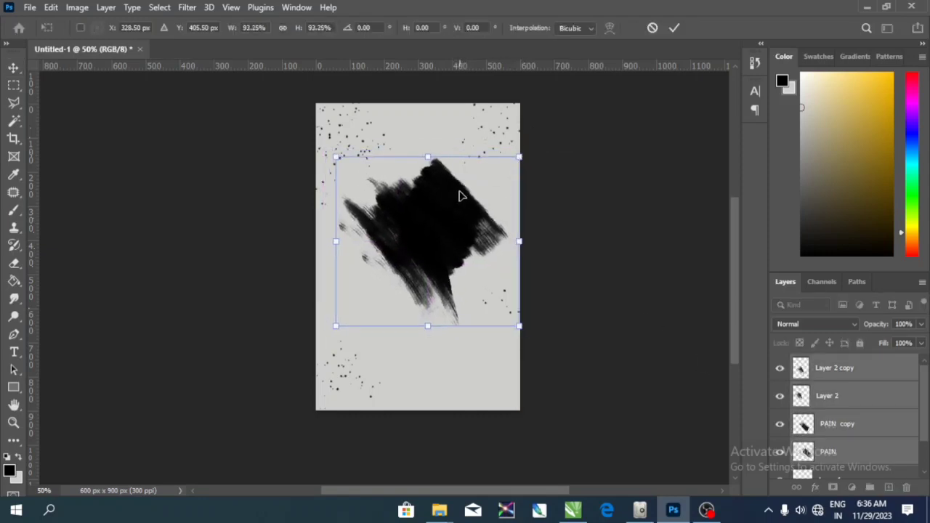
pyautogui.moveTo(458, 191); pyautogui.dragTo(454, 182)
pyautogui.press('Return')
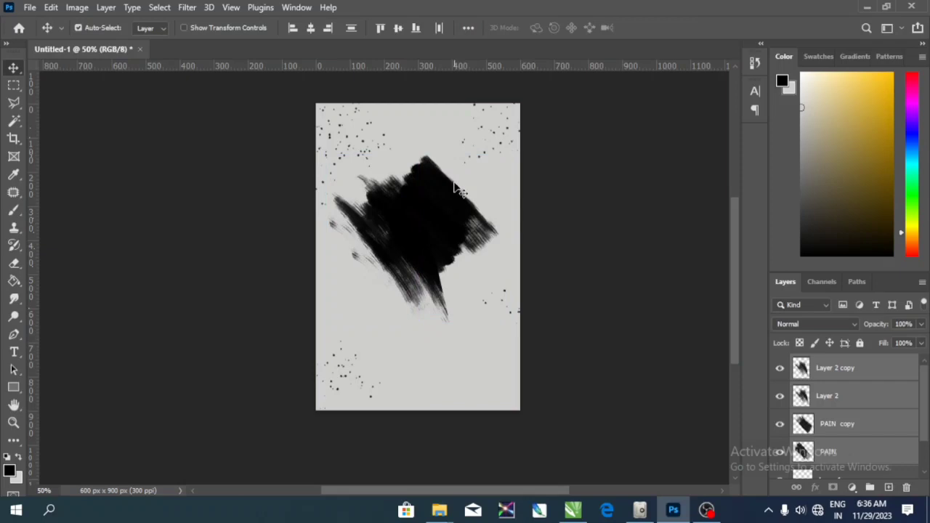
# - Draw an unfilled 400 × 329 px rectangle over the black patch and change its stroke to a linear gradient
pyautogui.press('u')
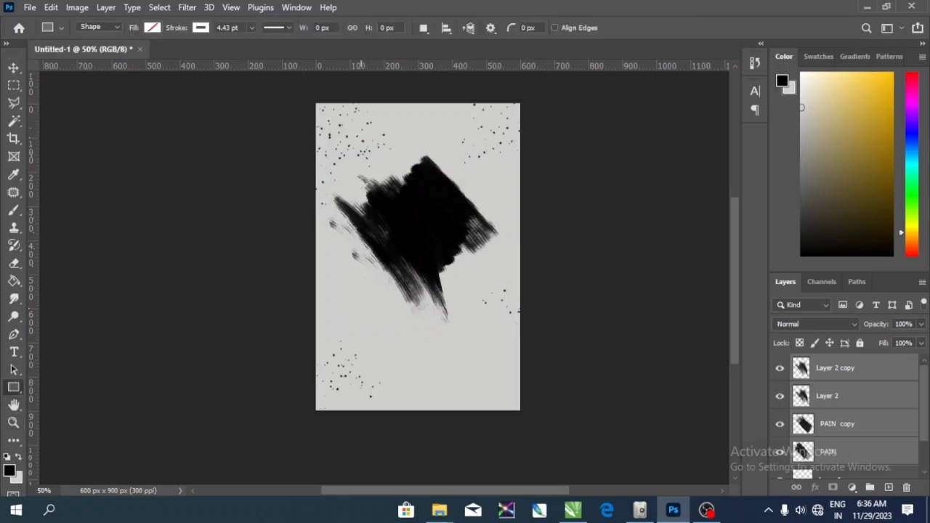
pyautogui.moveTo(342, 174)
pyautogui.mouseDown()
pyautogui.moveTo(480, 259)
pyautogui.moveTo(476, 285)
pyautogui.mouseUp()
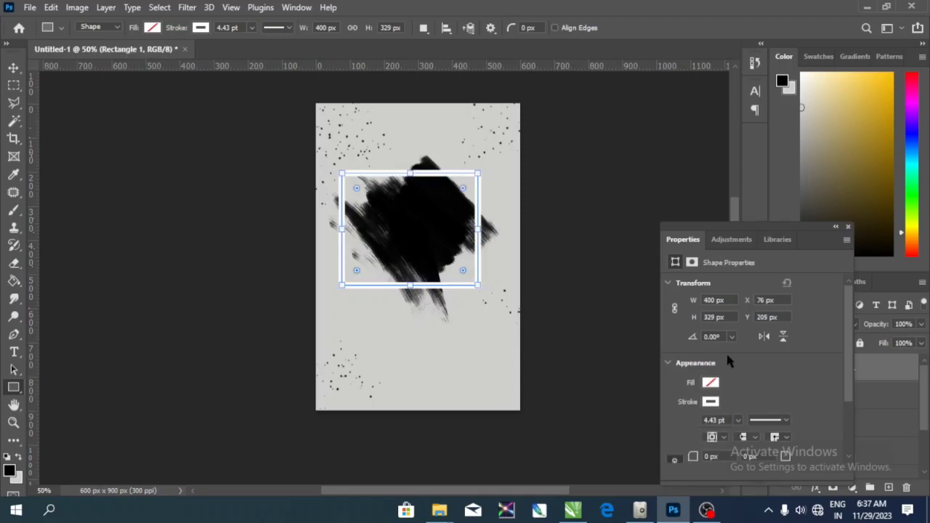
pyautogui.click(715, 402)
pyautogui.click(738, 336)
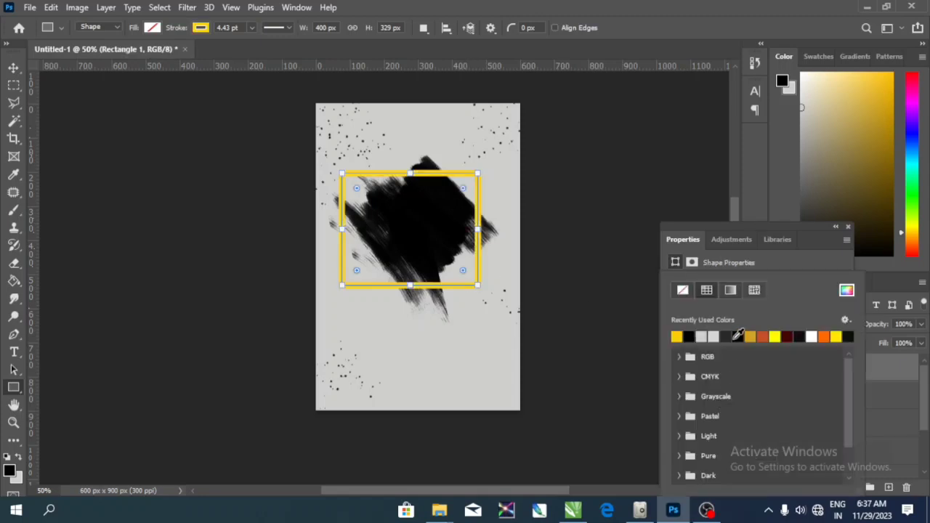
pyautogui.click(730, 291)
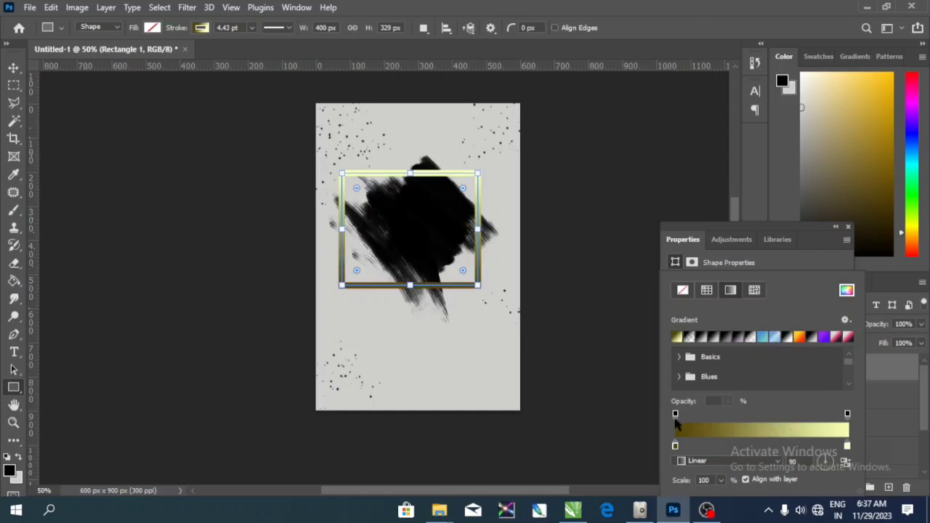
# - Try brighter gold and yellow tones on the two colour stops of the rectangle's stroke gradient
pyautogui.doubleClick(674, 446)
pyautogui.moveTo(579, 222)
pyautogui.mouseDown()
pyautogui.moveTo(598, 210)
pyautogui.moveTo(585, 197)
pyautogui.mouseUp()
pyautogui.click(719, 141)
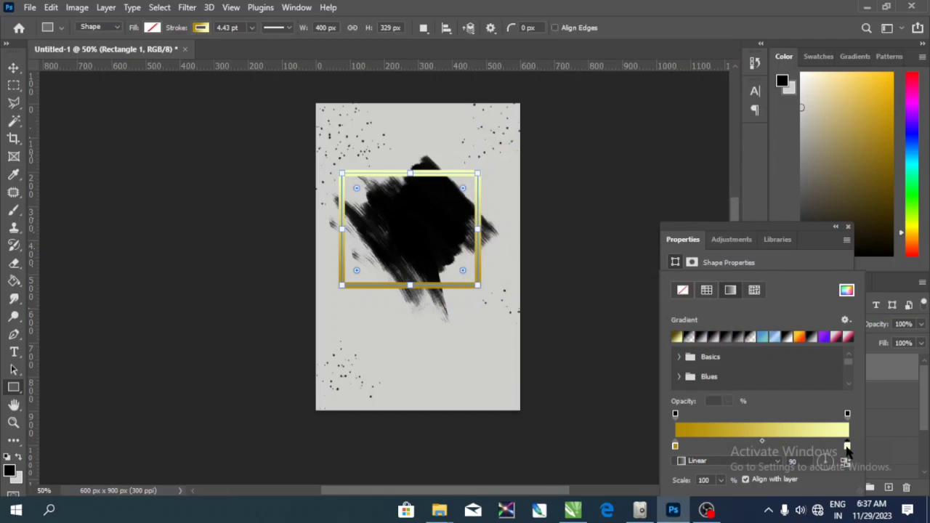
pyautogui.doubleClick(847, 446)
pyautogui.moveTo(601, 293); pyautogui.dragTo(602, 296)
pyautogui.click(723, 140)
# - Apply the orange preset gradient to the rectangle's stroke and set its red end stop to f8c600
pyautogui.click(799, 336)
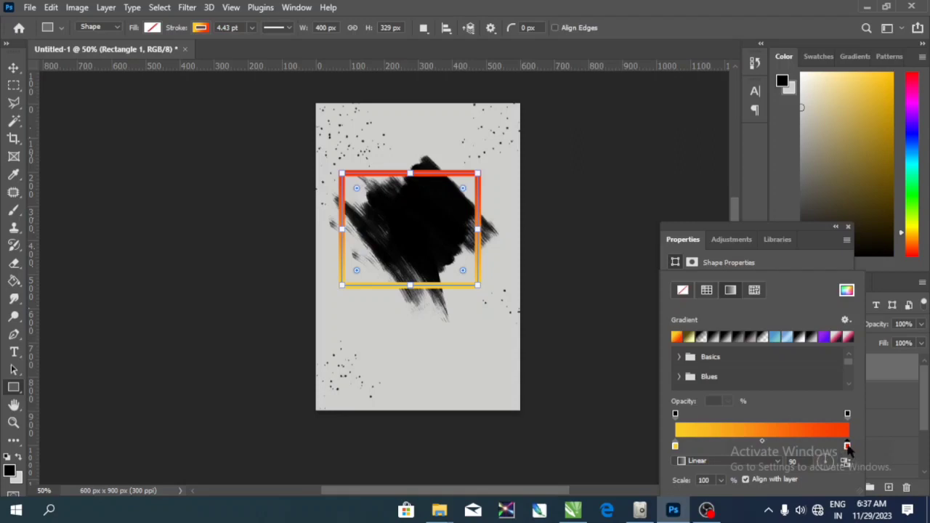
pyautogui.doubleClick(847, 446)
pyautogui.moveTo(602, 306); pyautogui.dragTo(603, 298)
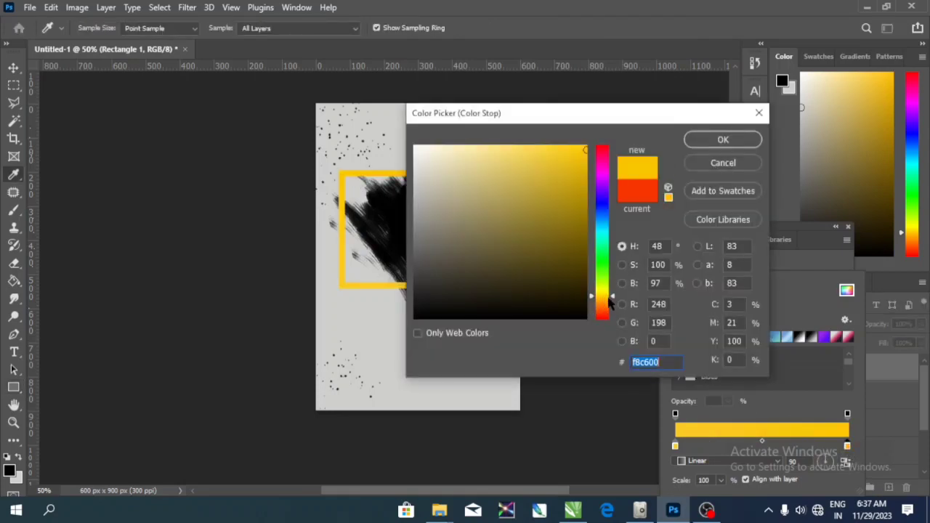
pyautogui.click(723, 139)
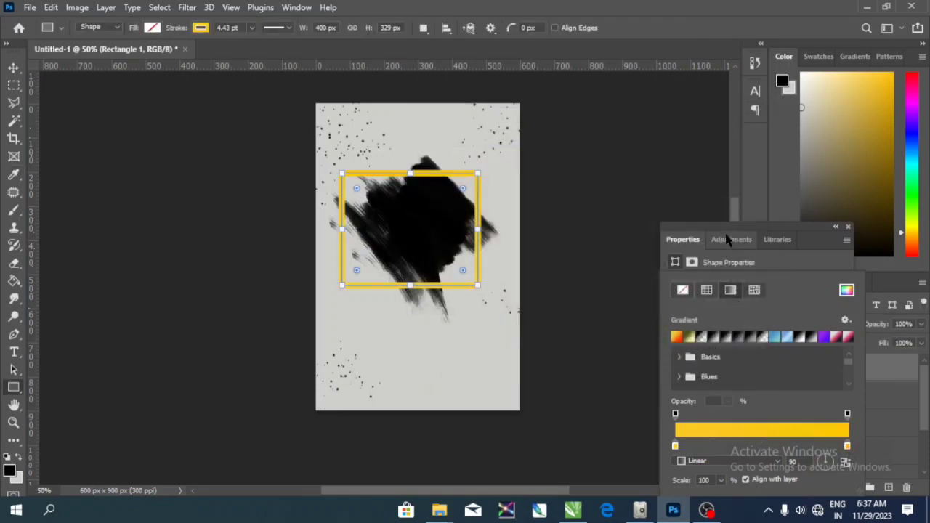
# - Reduce the yellow rectangle's stroke width to 3.09 pt
pyautogui.click(734, 239)
pyautogui.click(764, 242)
pyautogui.click(687, 240)
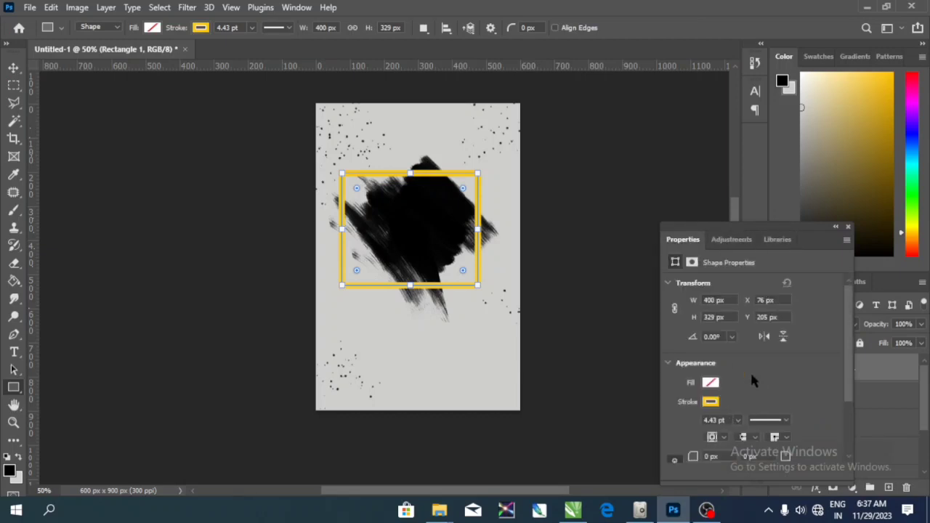
pyautogui.click(736, 420)
pyautogui.moveTo(738, 439); pyautogui.dragTo(739, 442)
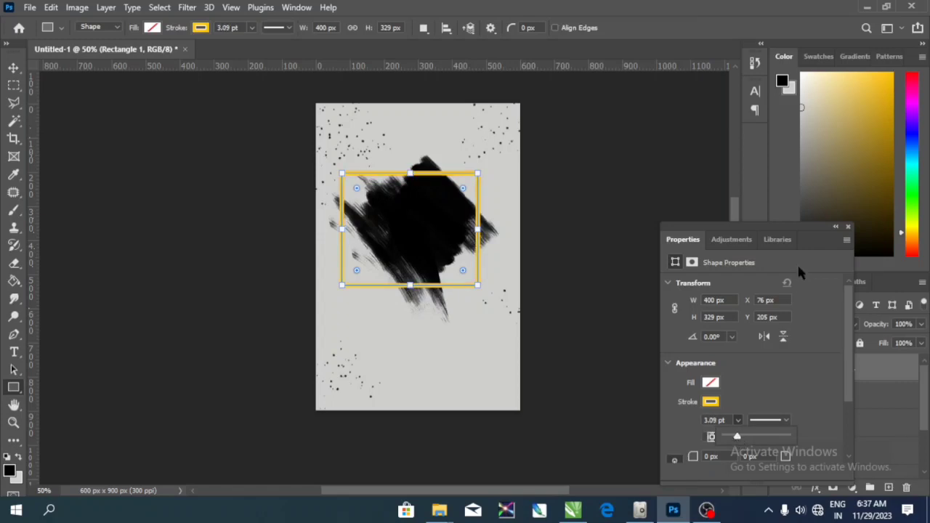
pyautogui.click(848, 226)
pyautogui.click(661, 230)
pyautogui.press('Escape')
# - Move the PAIN layer to the top of the layer stack, above Rectangle 1
pyautogui.click(13, 67)
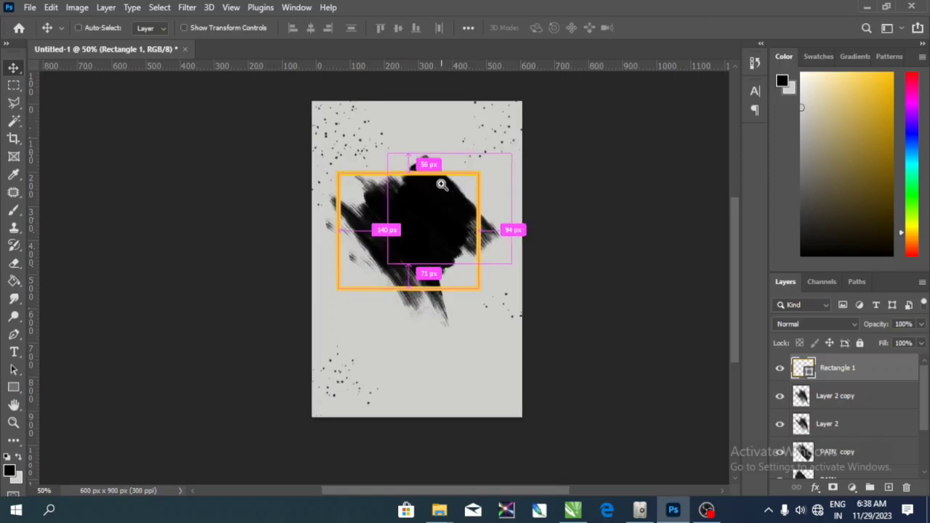
pyautogui.scroll(1, 442, 185)
pyautogui.moveTo(486, 173); pyautogui.dragTo(491, 174)
pyautogui.click(422, 152)
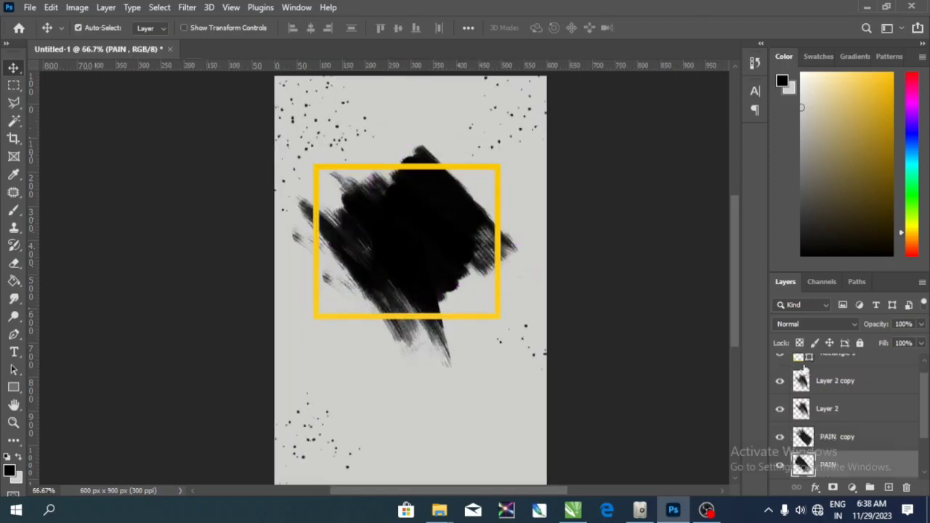
pyautogui.moveTo(853, 463); pyautogui.dragTo(841, 352)
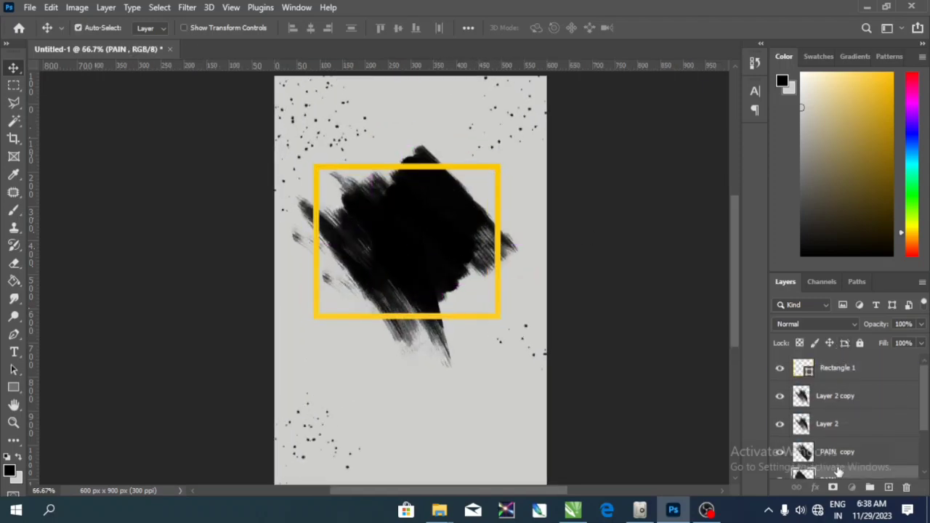
pyautogui.moveTo(839, 472); pyautogui.dragTo(835, 361)
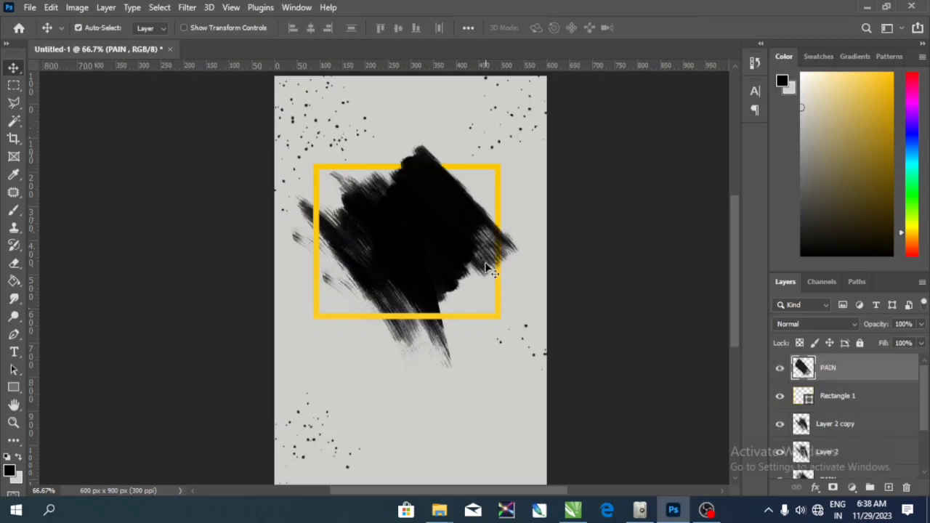
# - Move the Layer 2 copy directly above Rectangle 1 in the layer stack
pyautogui.click(871, 424)
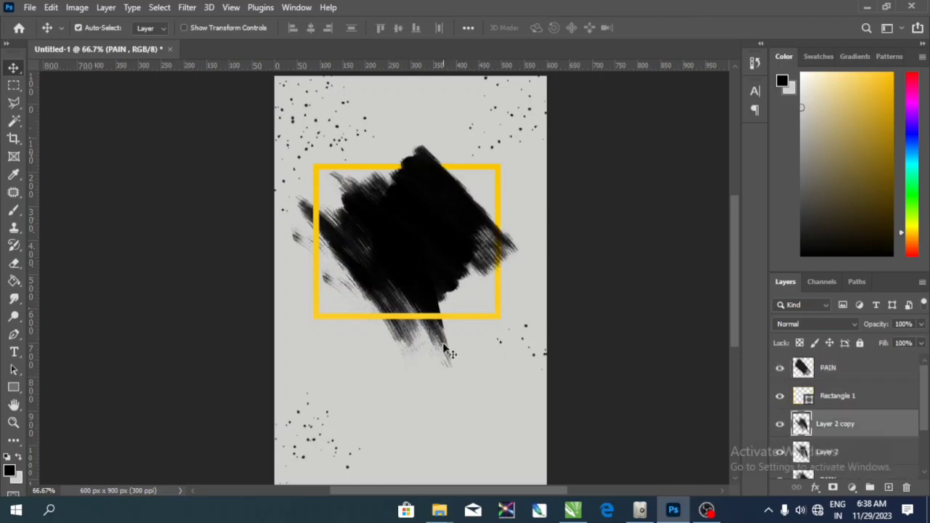
pyautogui.moveTo(870, 425); pyautogui.dragTo(868, 391)
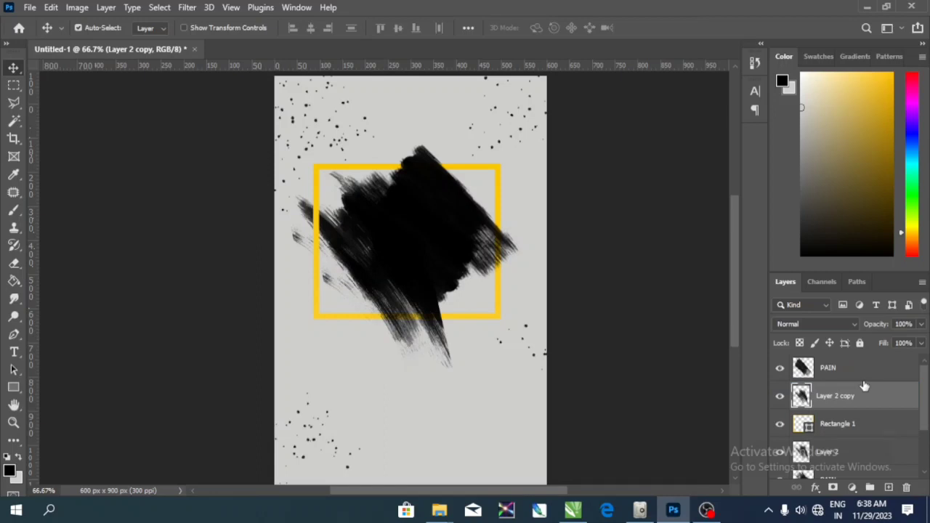
pyautogui.moveTo(618, 134); pyautogui.dragTo(294, 354)
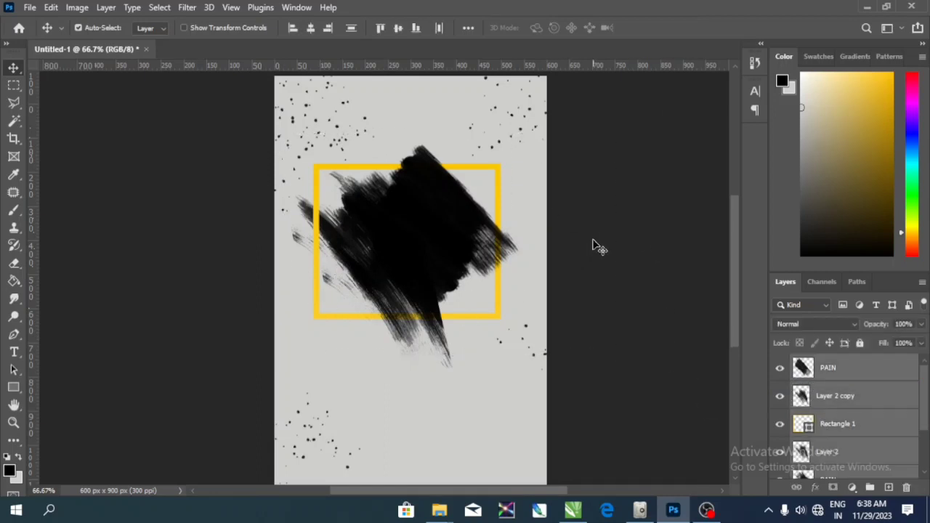
pyautogui.click(591, 245)
pyautogui.click(533, 240)
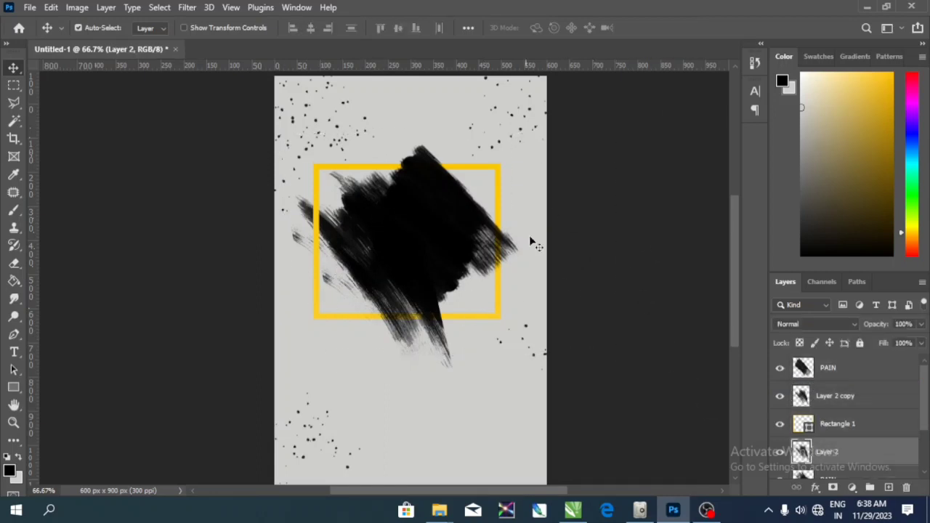
# - Try stamping black strokes with the 847 px brush over the upper part of the patch on the PAIN layer
pyautogui.click(10, 470)
pyautogui.click(723, 139)
pyautogui.click(843, 372)
pyautogui.press('b')
pyautogui.click(369, 211)
pyautogui.click(368, 211)
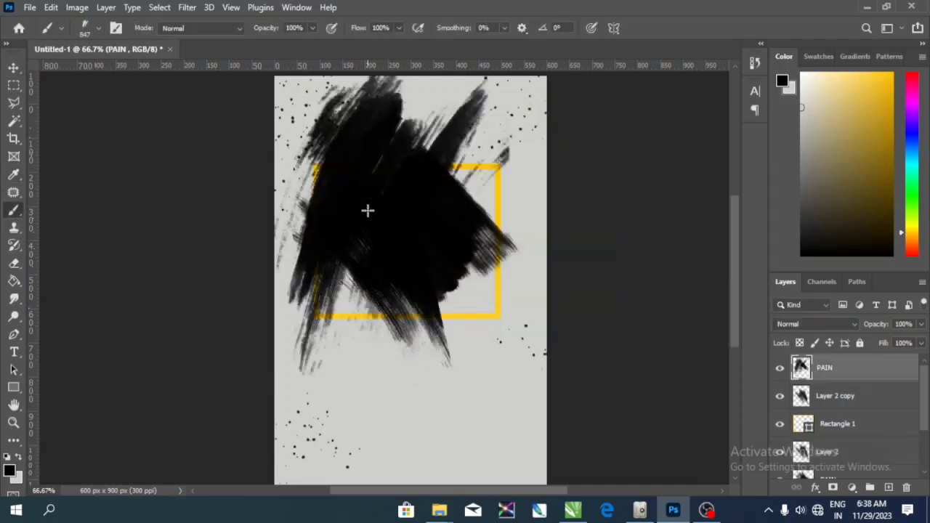
pyautogui.click(368, 211)
# - Try transforming the PAIN layer, and undo the transform together with the stamped brush strokes
pyautogui.click(13, 67)
pyautogui.hotkey('ctrl', 't')
pyautogui.moveTo(387, 115); pyautogui.dragTo(446, 204)
pyautogui.hotkey('ctrl', 'z')
pyautogui.press('Return')
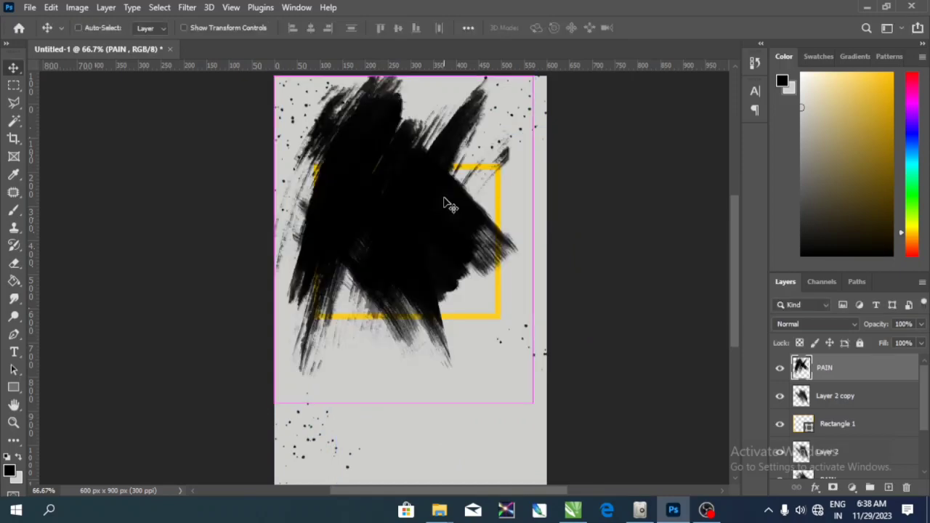
pyautogui.hotkey('ctrl', 'z')
pyautogui.hotkey('ctrl', 'z')
pyautogui.hotkey('ctrl', 'z')
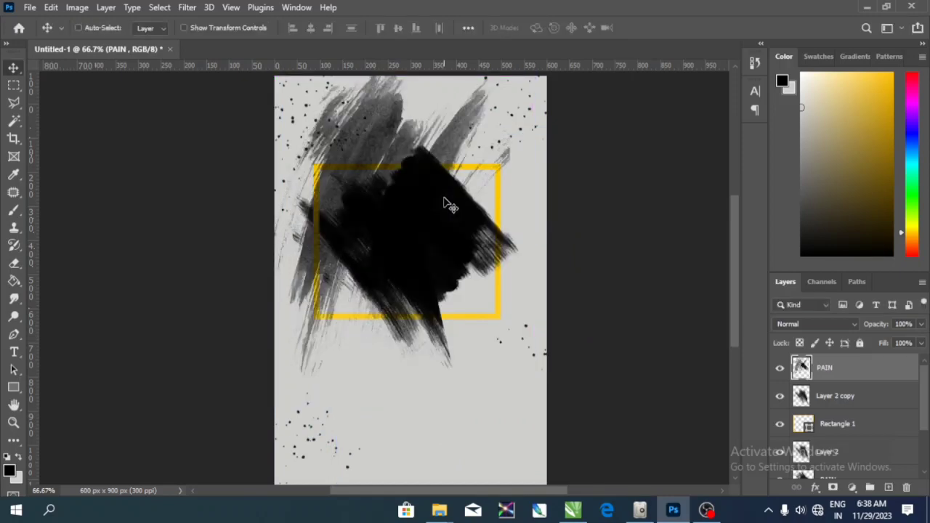
# - Add a new layer and paint large black strokes with the 847 px brush over the poster's left half
pyautogui.click(888, 487)
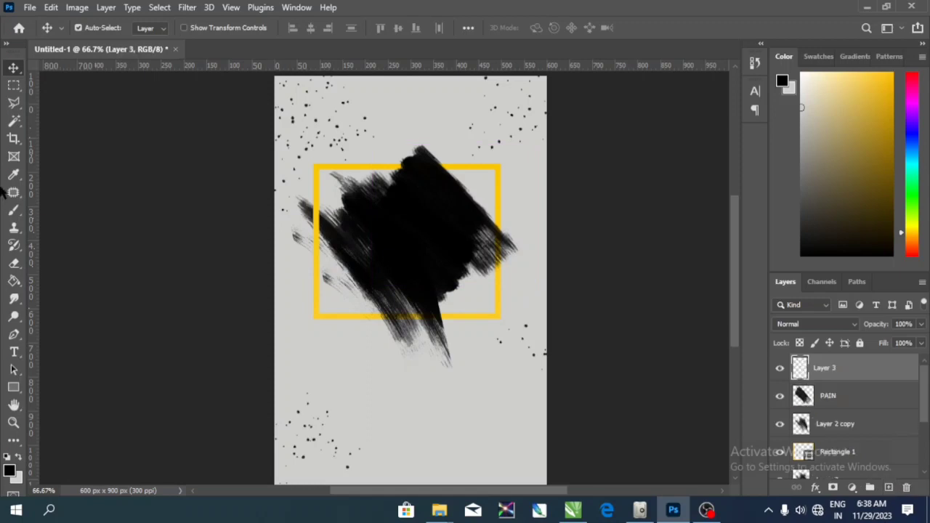
pyautogui.click(13, 211)
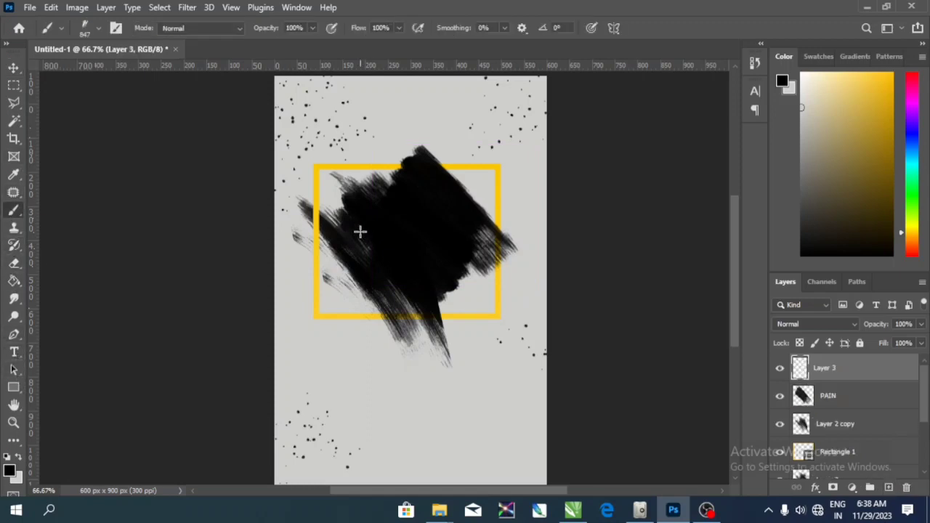
pyautogui.moveTo(371, 142)
pyautogui.mouseDown()
pyautogui.moveTo(290, 378)
pyautogui.moveTo(329, 297)
pyautogui.mouseUp()
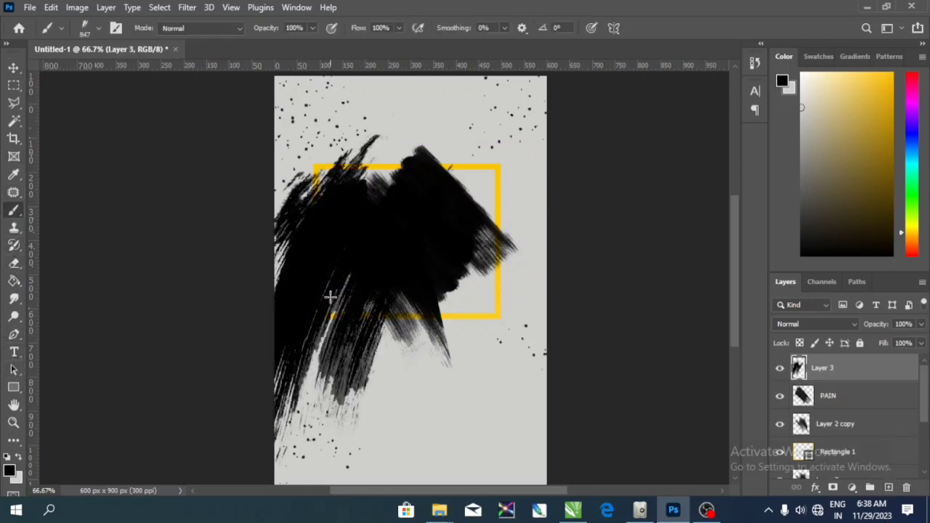
# - Scale the new strokes to about 36%, rotate them about 130° and place them over the patch's lower-left edge
pyautogui.press('v')
pyautogui.hotkey('ctrl', 't')
pyautogui.moveTo(473, 103); pyautogui.dragTo(413, 357)
pyautogui.moveTo(378, 311); pyautogui.dragTo(338, 328)
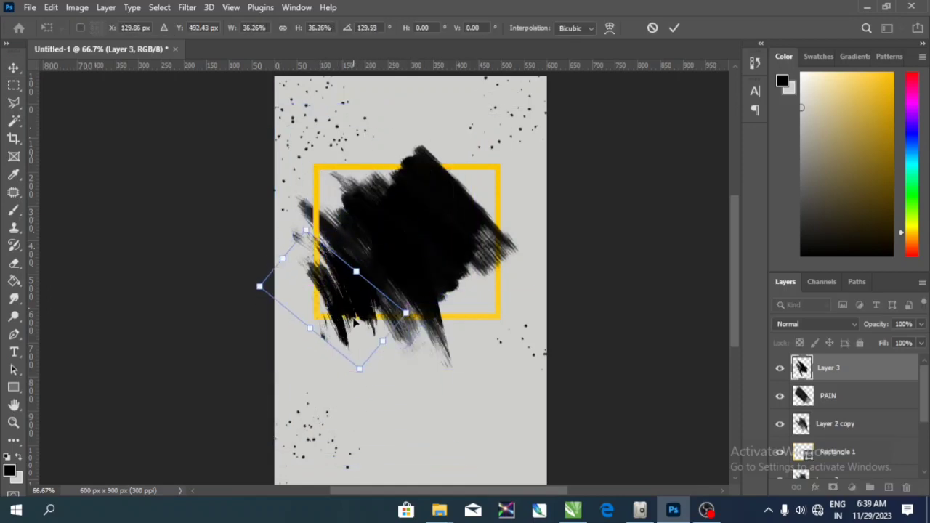
pyautogui.press('Return')
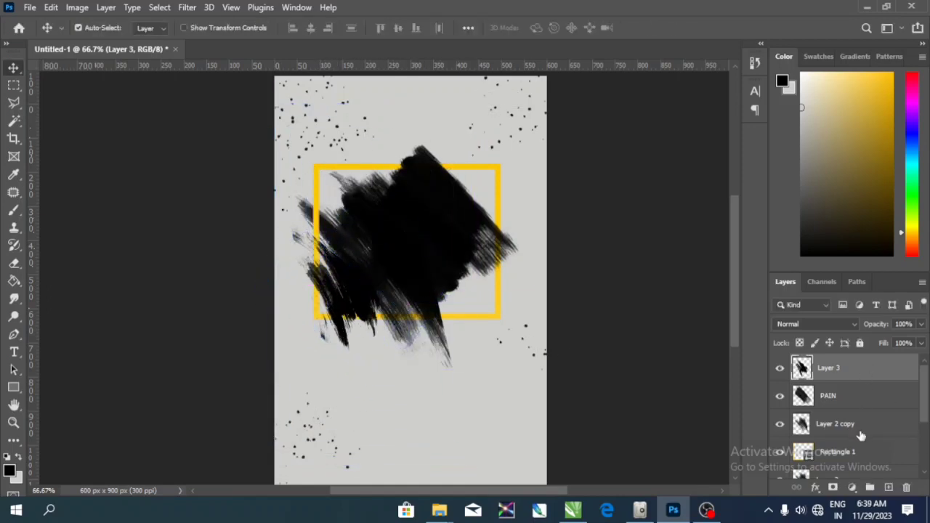
# - Group the brush-stroke layers and the rectangle, from Layer 3 down to PAIN copy, into one layer group
pyautogui.scroll(-2, 851, 430)
pyautogui.keyDown('shift'); pyautogui.click(845, 450); pyautogui.keyUp('shift')
pyautogui.scroll(-2, 843, 444)
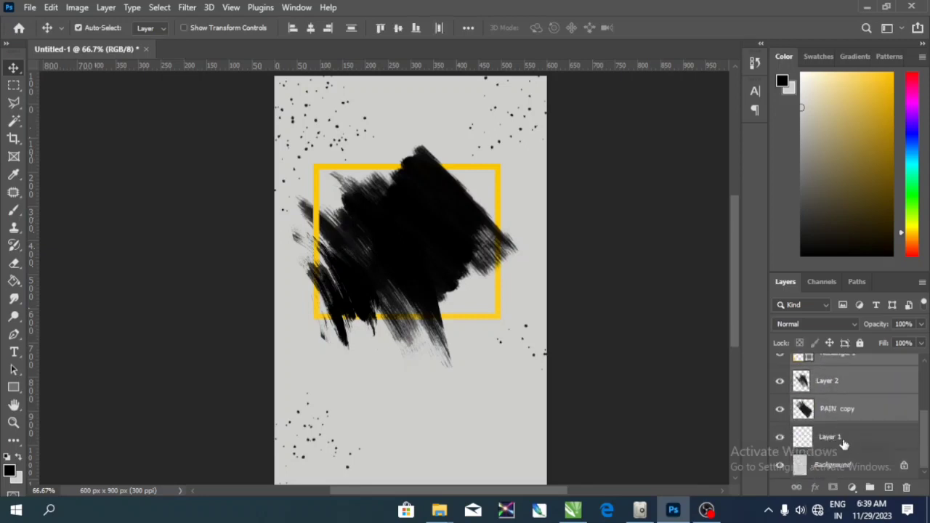
pyautogui.rightClick(850, 412)
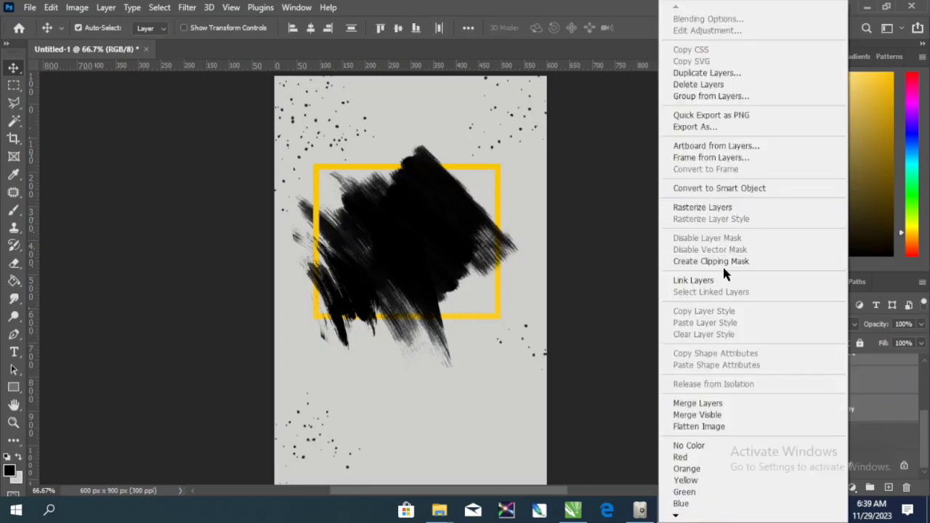
pyautogui.click(881, 379)
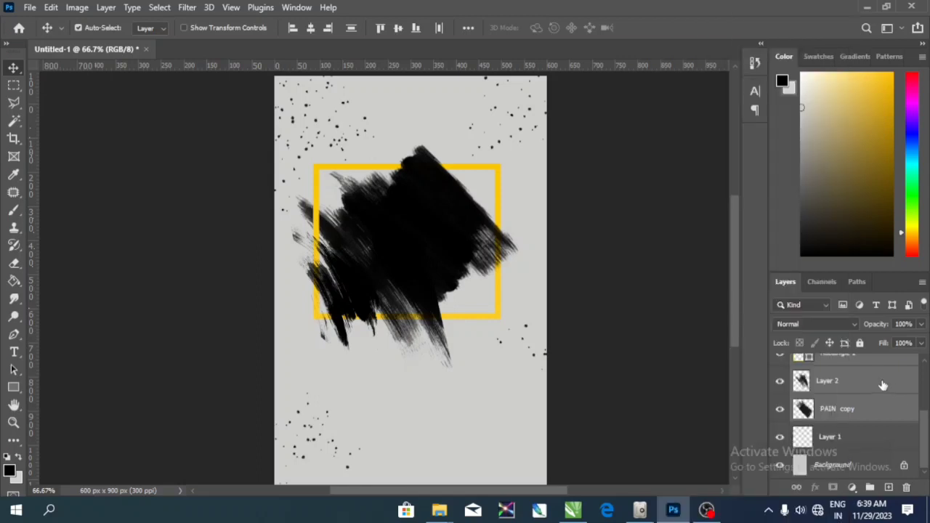
pyautogui.hotkey('ctrl', 'g')
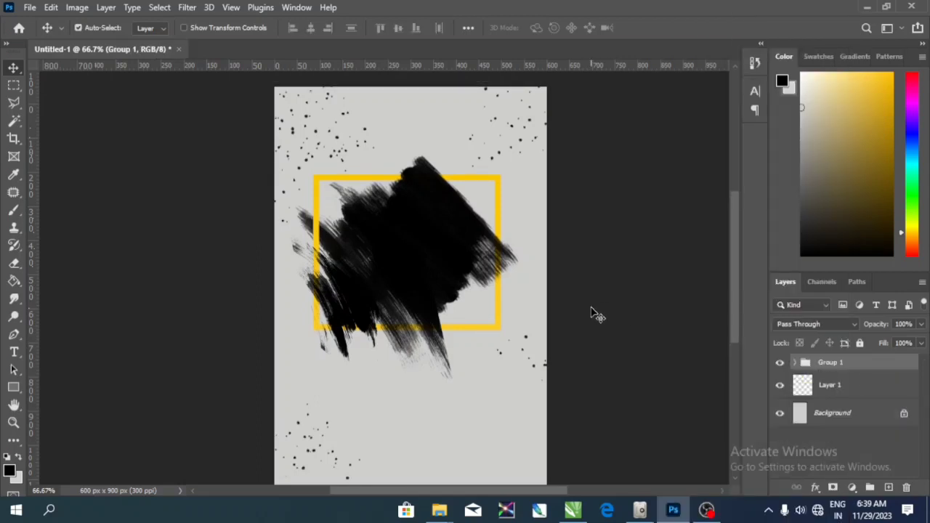
# - Set the foreground colour to white for the Type tool
pyautogui.click(13, 351)
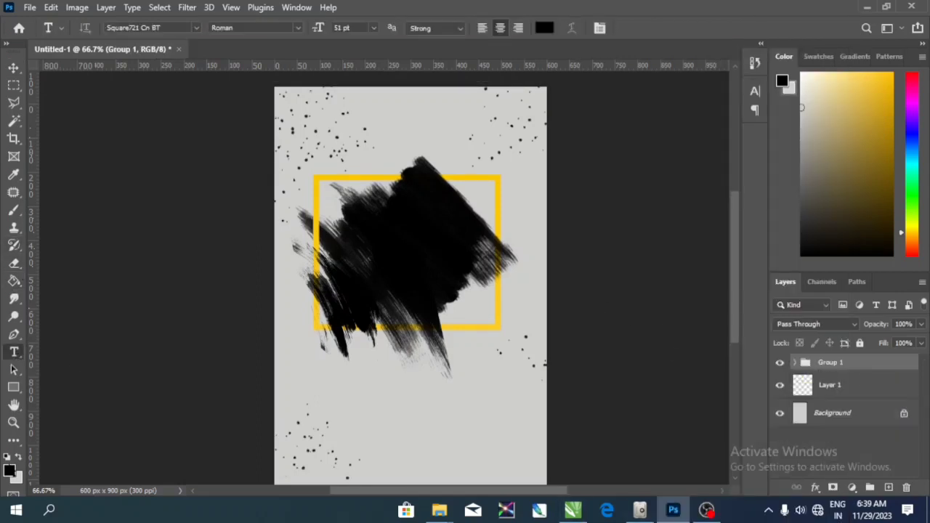
pyautogui.click(9, 470)
pyautogui.moveTo(494, 247); pyautogui.dragTo(413, 144)
pyautogui.click(738, 145)
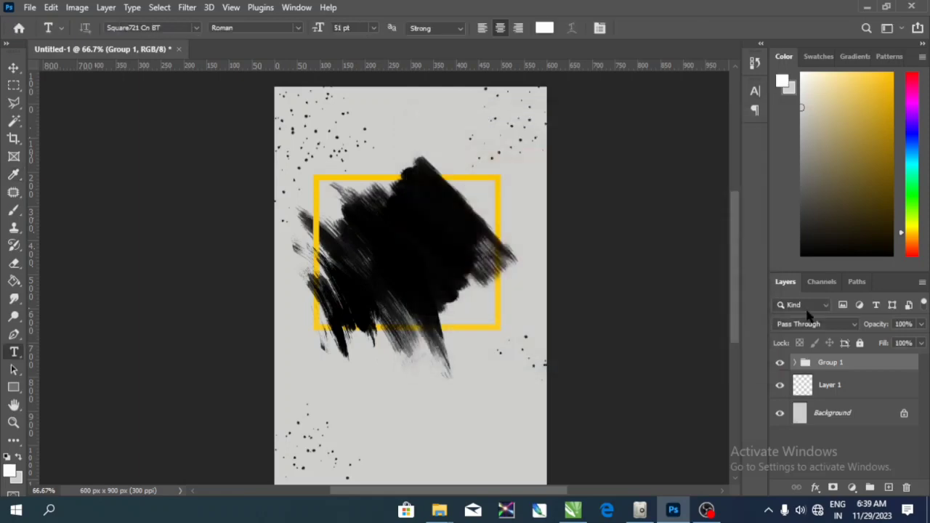
# - Add the text ELEGANT over the black strokes in the Arial for oup 97 Bold font
pyautogui.click(362, 219)
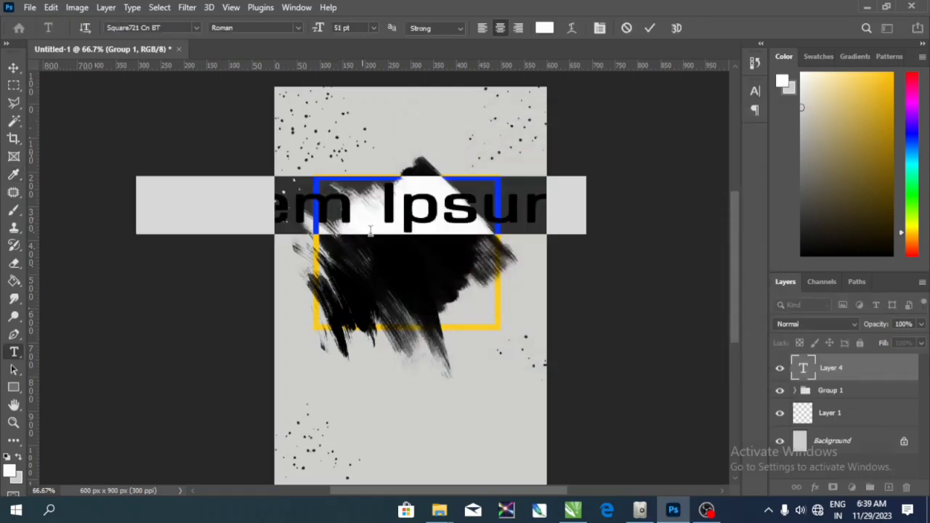
pyautogui.click(180, 28)
pyautogui.write('ARIA')
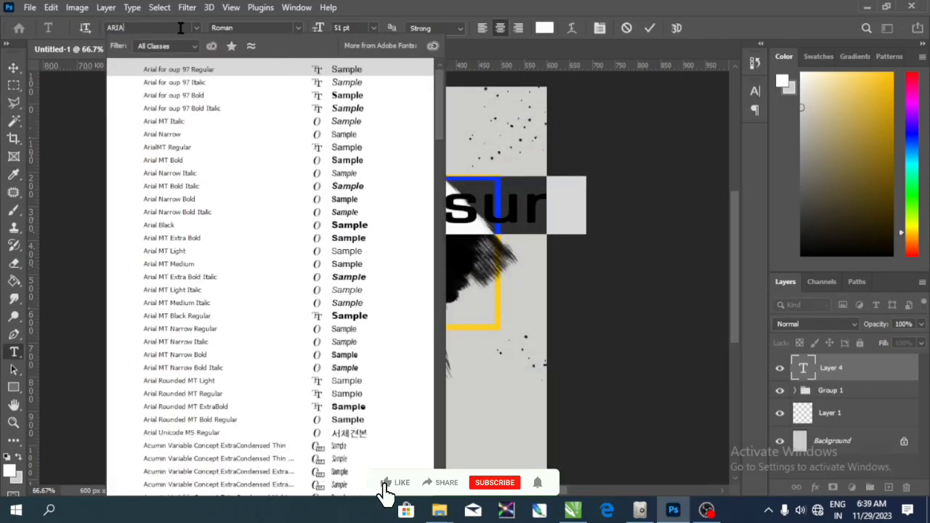
pyautogui.click(238, 95)
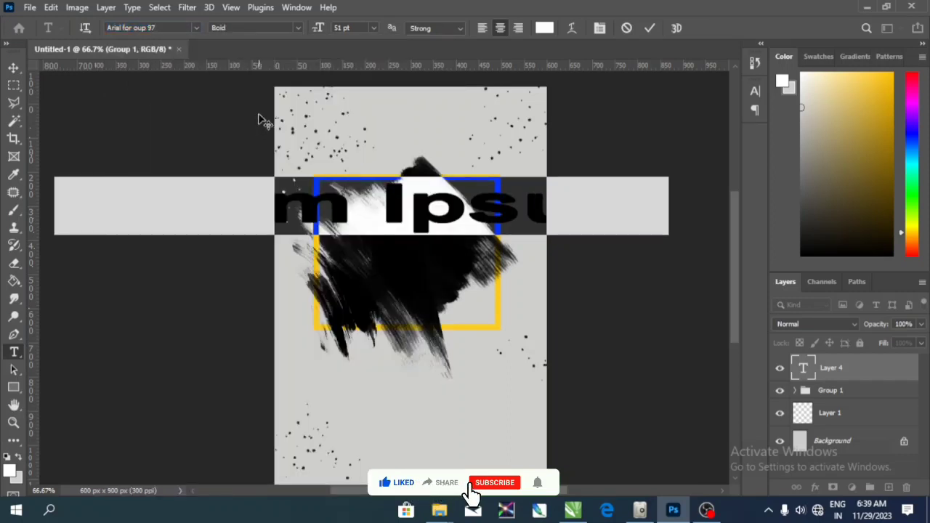
pyautogui.write('ELE')
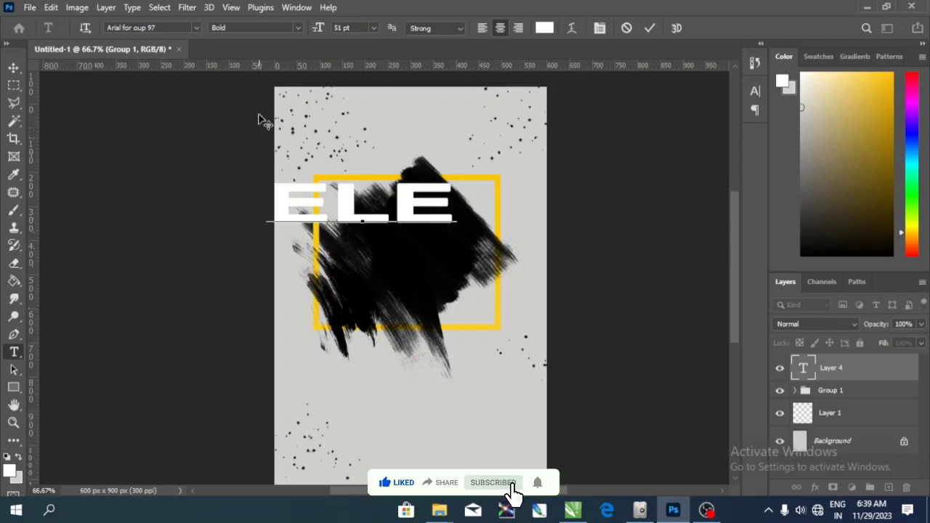
pyautogui.write('GANT')
pyautogui.hotkey('ctrl', 'Return')
pyautogui.press('v')
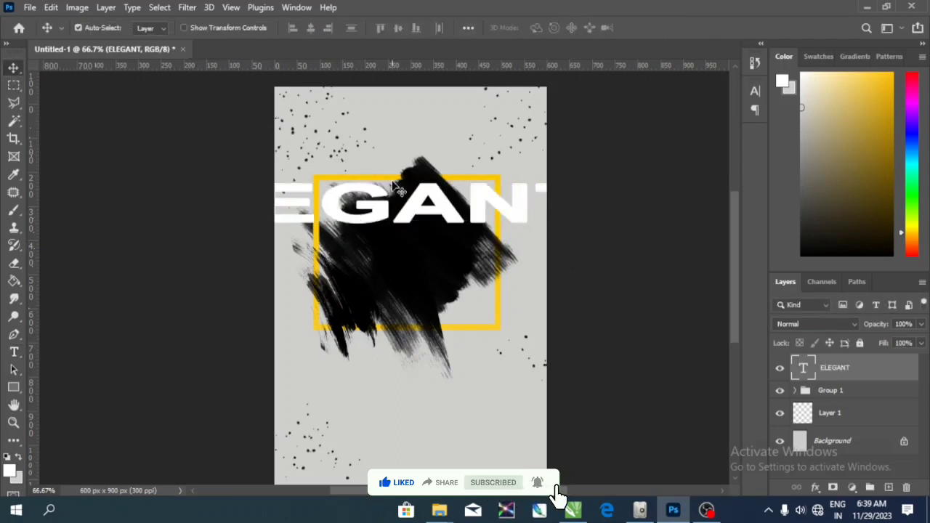
# - Scale the ELEGANT text to about 10% width and 25% height and place it in the upper part of the black patch
pyautogui.hotkey('ctrl', 't')
pyautogui.moveTo(596, 204)
pyautogui.mouseDown()
pyautogui.moveTo(226, 210)
pyautogui.moveTo(446, 204)
pyautogui.moveTo(423, 191)
pyautogui.moveTo(423, 206)
pyautogui.mouseUp()
pyautogui.moveTo(452, 233); pyautogui.dragTo(418, 182)
pyautogui.scroll(3, 434, 227)
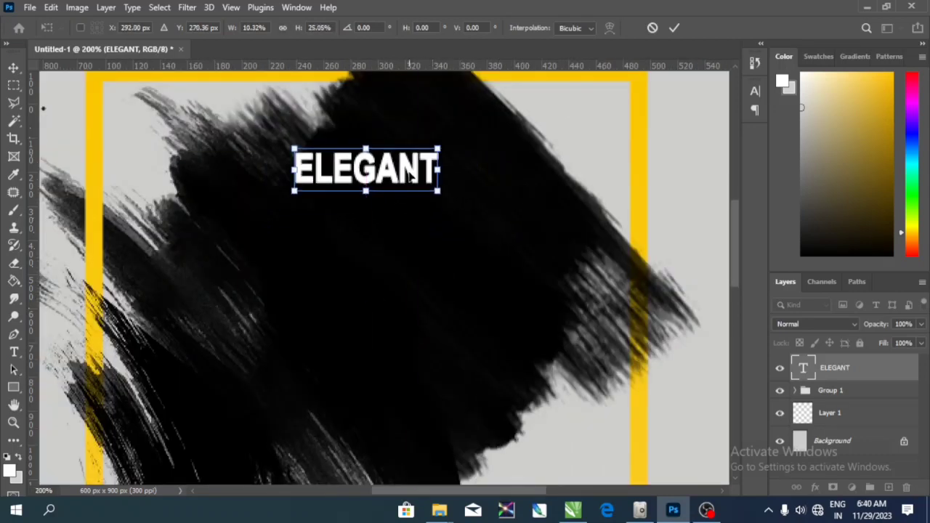
pyautogui.press('Return')
# - Set the ELEGANT text's font size to 16 pt and its tracking to 360
pyautogui.press('t')
pyautogui.click(396, 172)
pyautogui.doubleClick(394, 173)
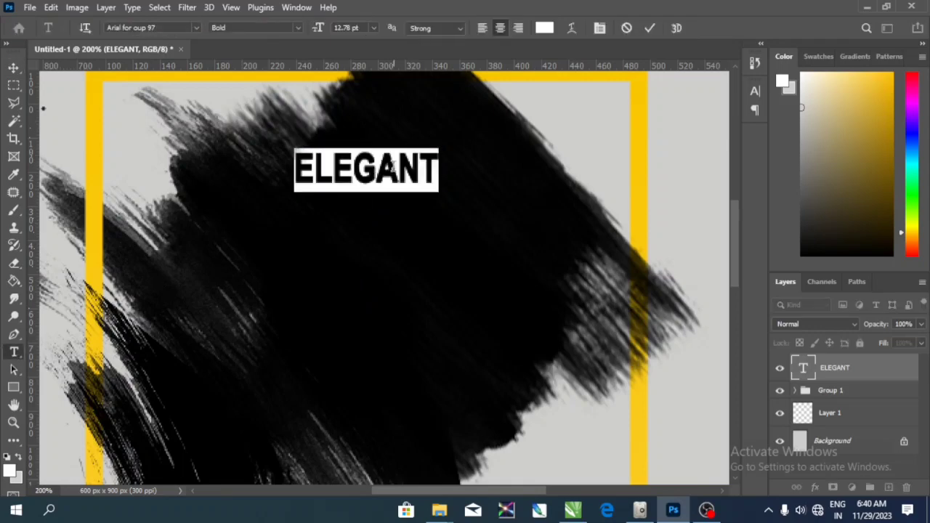
pyautogui.click(599, 28)
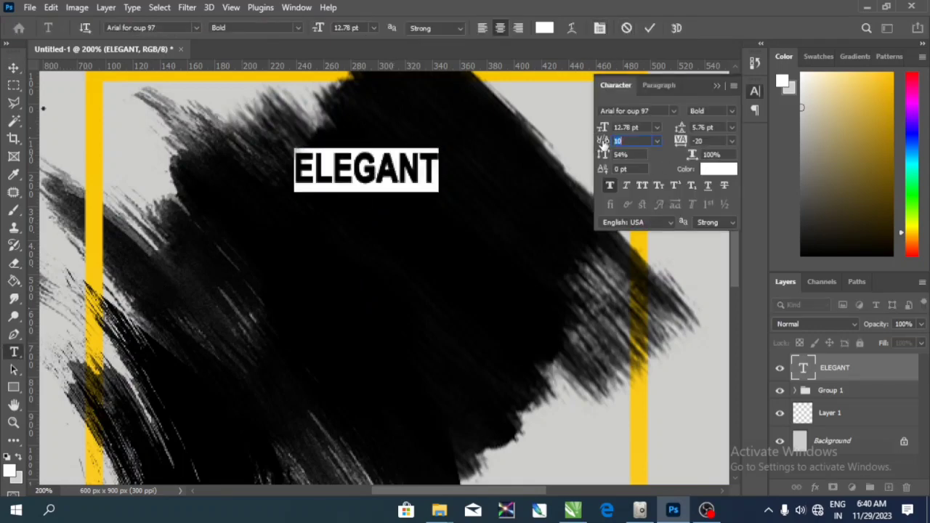
pyautogui.moveTo(599, 129); pyautogui.dragTo(603, 130)
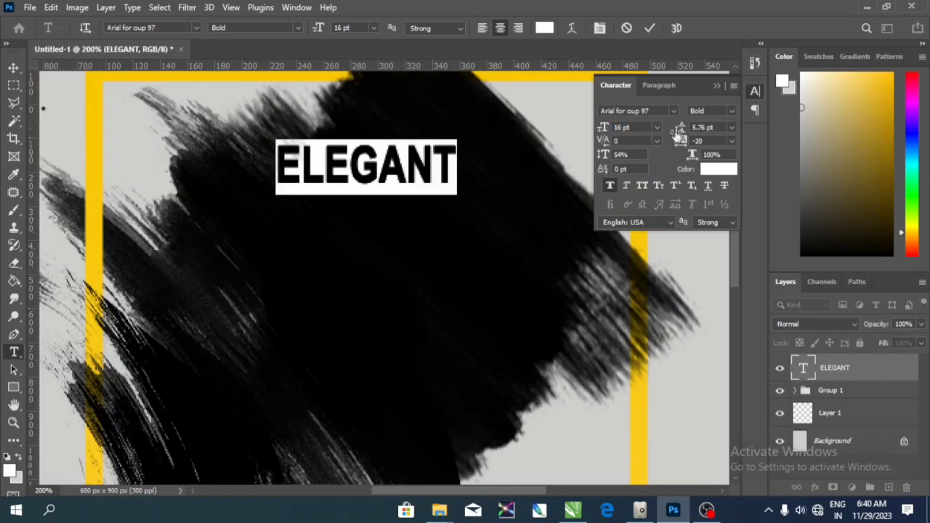
pyautogui.moveTo(681, 142); pyautogui.dragTo(693, 145)
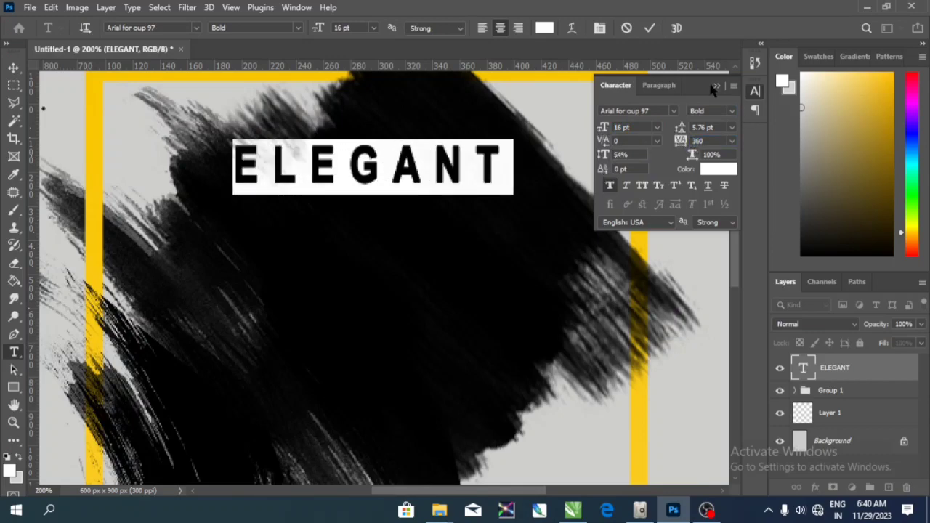
pyautogui.click(715, 86)
# - Give the ELEGANT text Bevel & Emboss and a Color Overlay in a paler, softer yellow
pyautogui.doubleClick(866, 367)
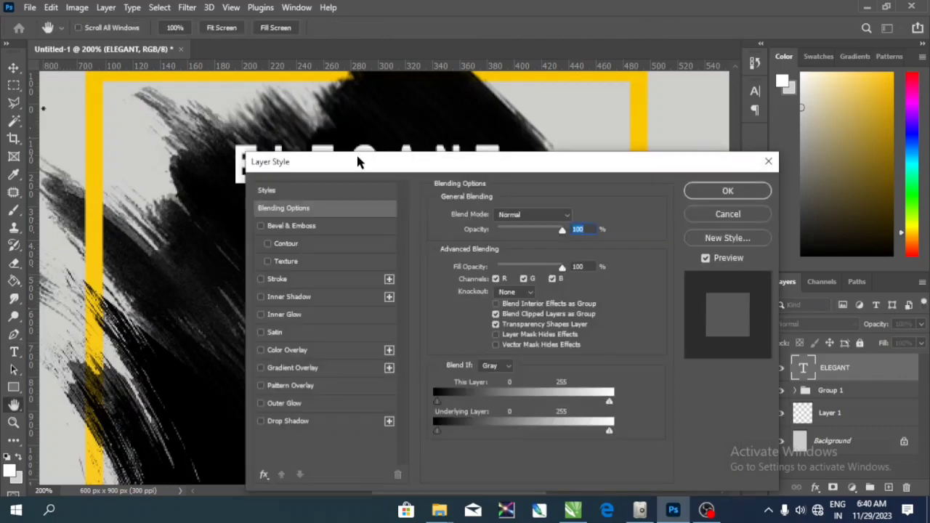
pyautogui.moveTo(357, 161); pyautogui.dragTo(555, 164)
pyautogui.click(459, 229)
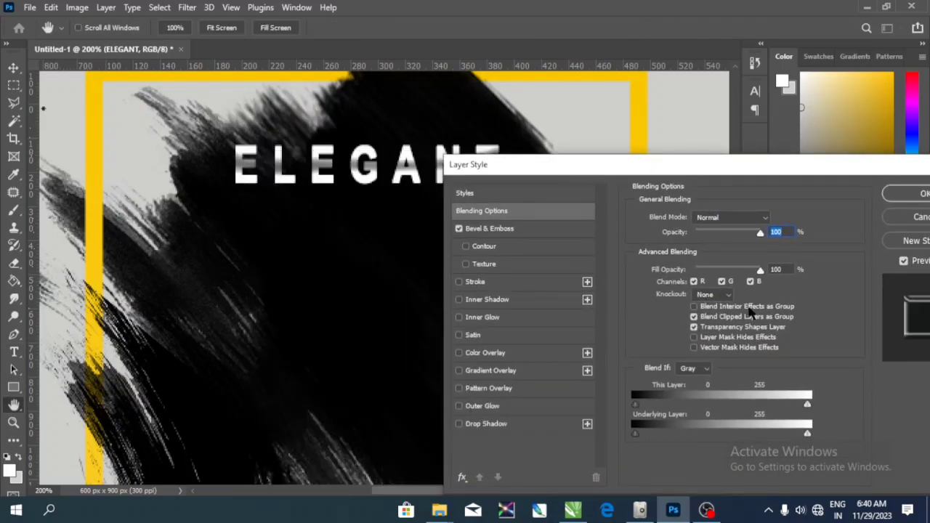
pyautogui.click(485, 354)
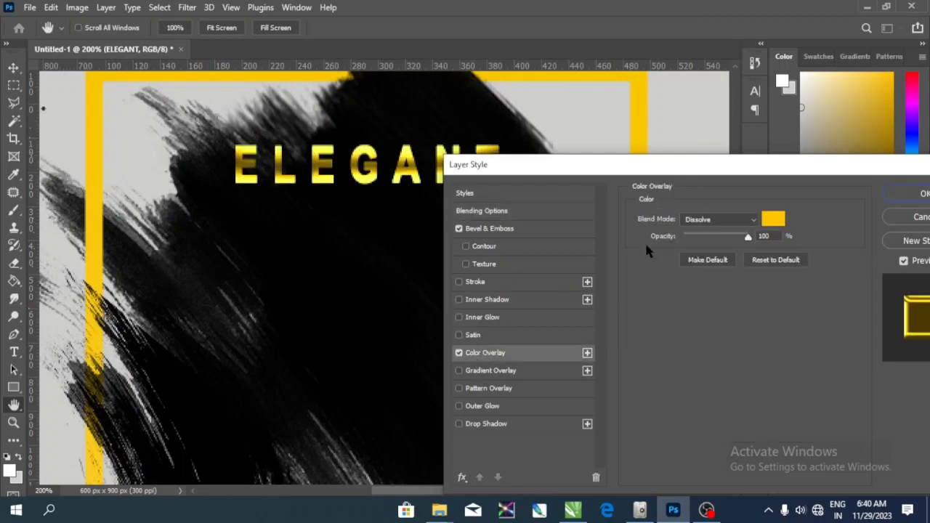
pyautogui.click(782, 220)
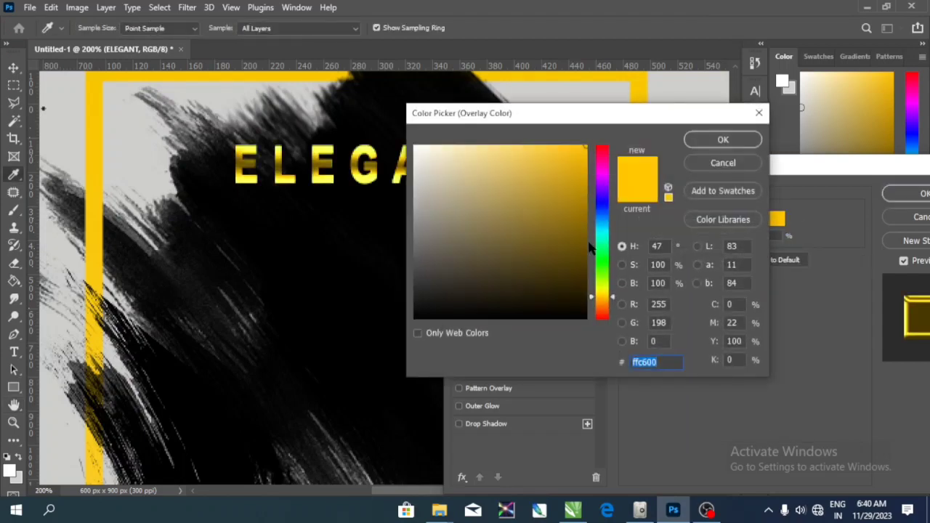
pyautogui.moveTo(522, 154); pyautogui.dragTo(519, 150)
pyautogui.click(691, 138)
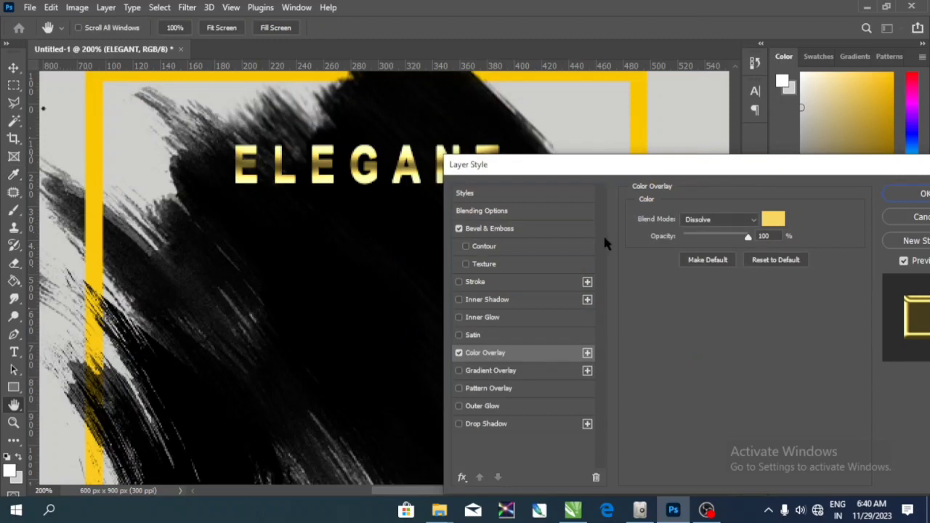
# - Set the ELEGANT text's Bevel & Emboss technique to Chisel Hard and apply the layer style
pyautogui.click(507, 230)
pyautogui.click(721, 237)
pyautogui.click(718, 254)
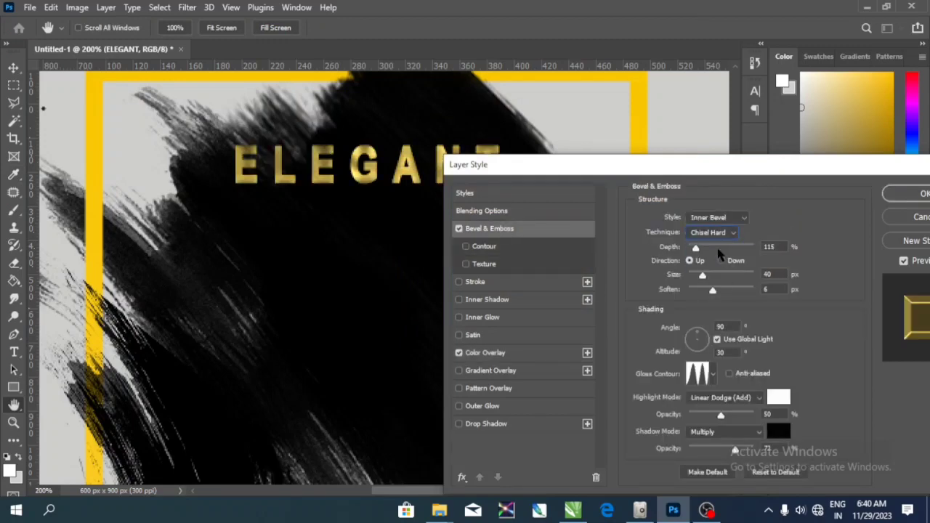
pyautogui.click(835, 199)
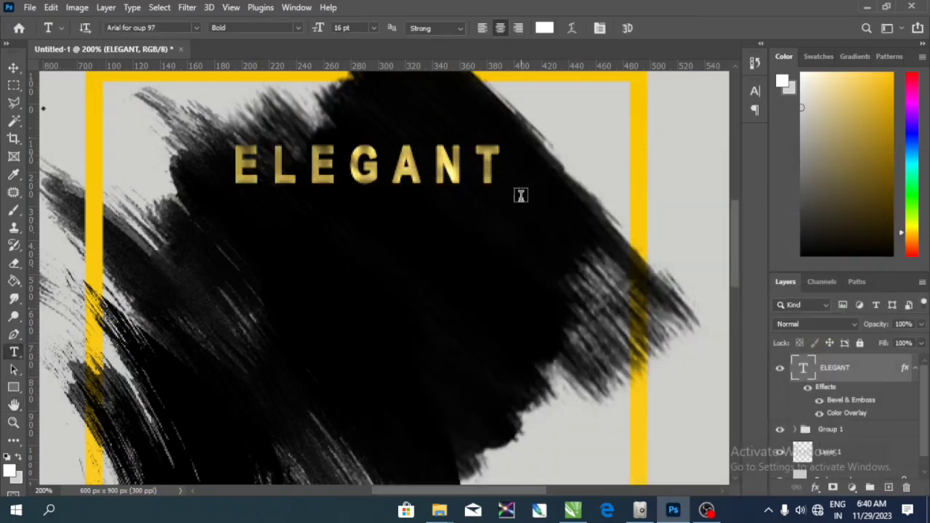
# - Scale the ELEGANT text down to about three quarters of its size and centre it in the upper black patch
pyautogui.hotkey('ctrl', '-')
pyautogui.press('v')
pyautogui.hotkey('ctrl', 't')
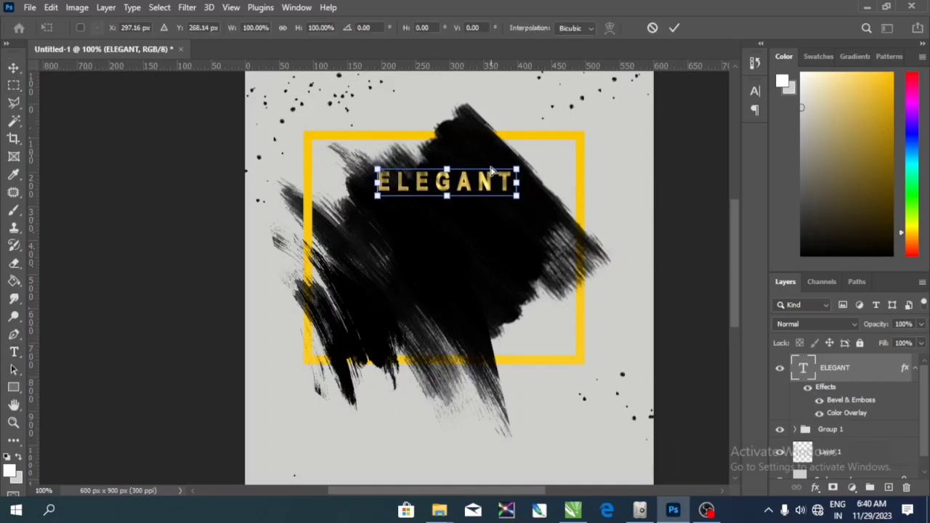
pyautogui.moveTo(515, 171); pyautogui.dragTo(483, 185)
pyautogui.moveTo(506, 177); pyautogui.dragTo(502, 180)
pyautogui.moveTo(467, 186); pyautogui.dragTo(459, 186)
pyautogui.press('Return')
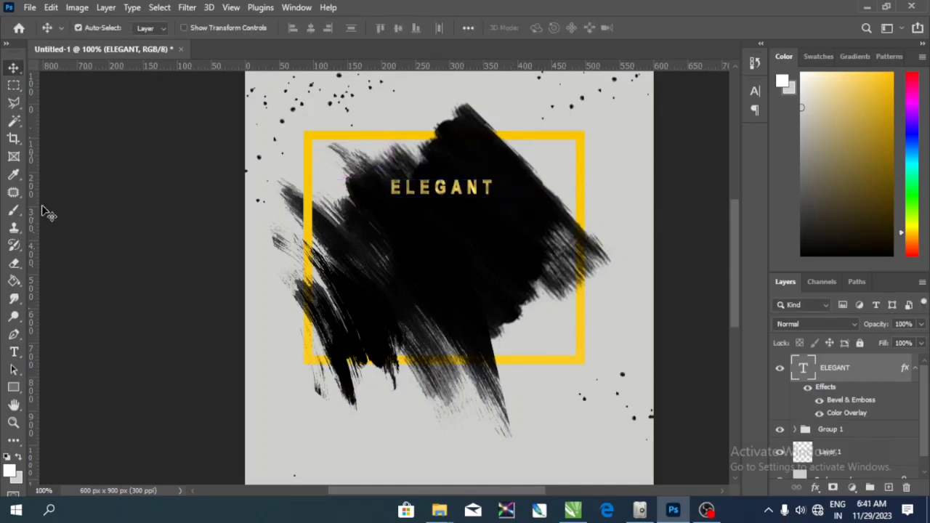
# - Add the text EVENT in white over the black strokes below ELEGANT
pyautogui.click(14, 352)
pyautogui.click(428, 248)
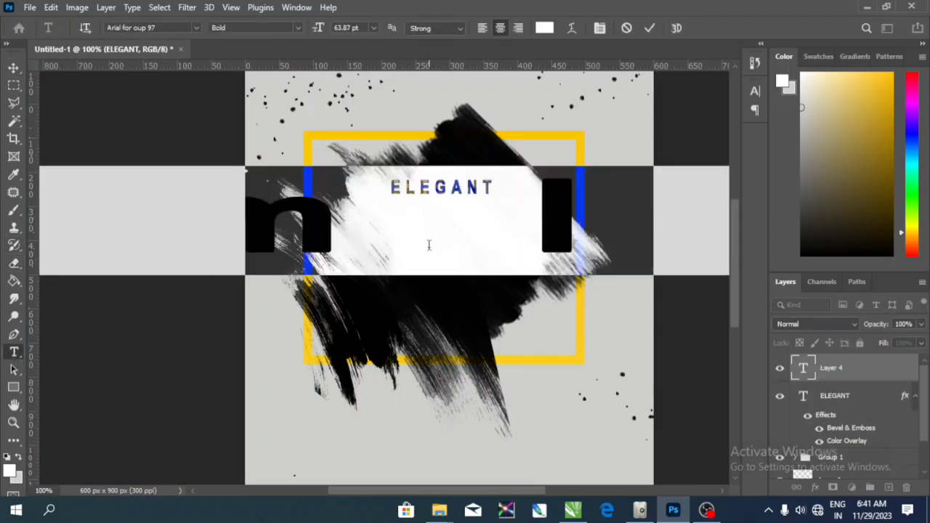
pyautogui.write('EN')
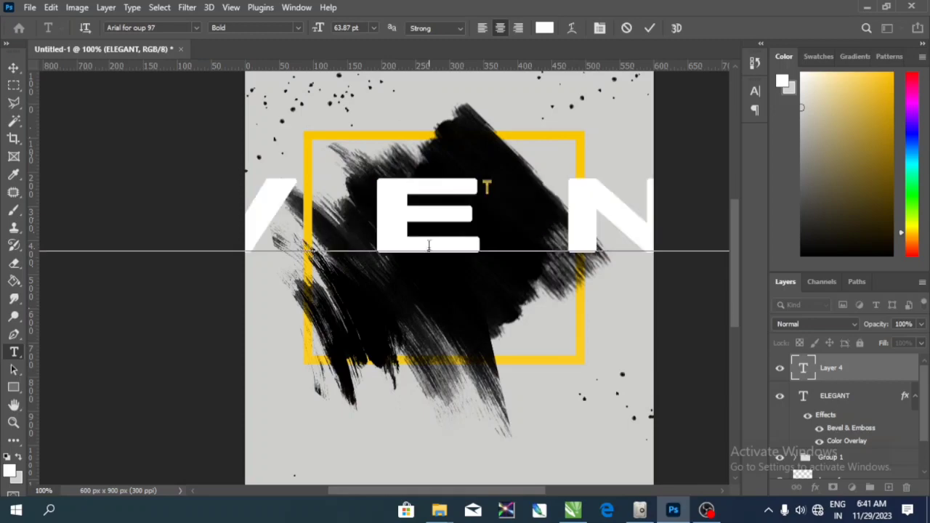
# - Scale the EVENT text down to about 50% and place it just below ELEGANT
pyautogui.click(14, 67)
pyautogui.hotkey('ctrl', 't')
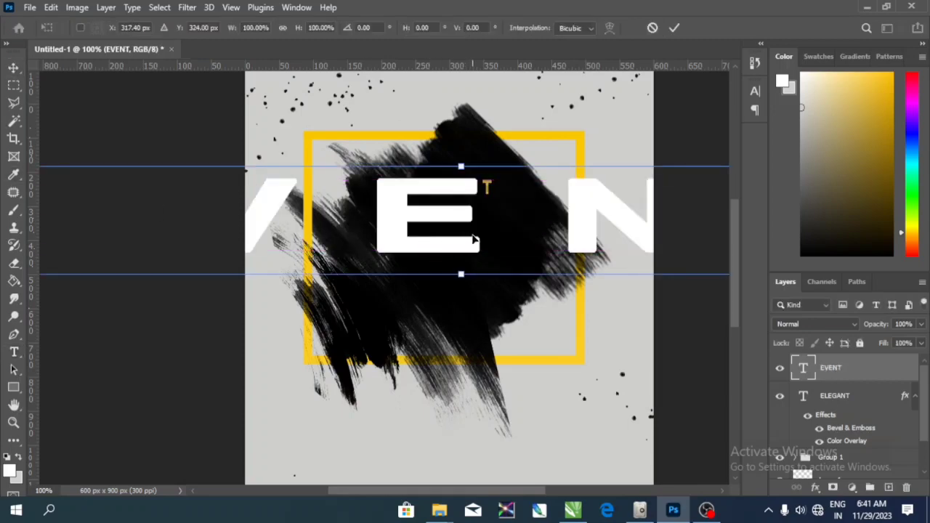
pyautogui.scroll(-1, 530, 231)
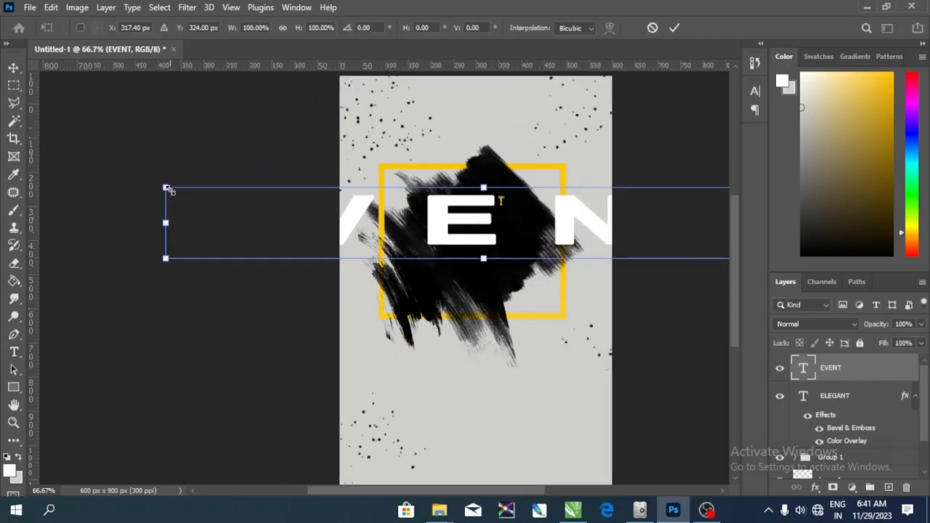
pyautogui.moveTo(168, 190); pyautogui.dragTo(464, 227)
pyautogui.moveTo(593, 222); pyautogui.dragTo(561, 223)
pyautogui.press('Return')
# - Set the tracking of the EVENT text to -40
pyautogui.click(14, 351)
pyautogui.click(436, 240)
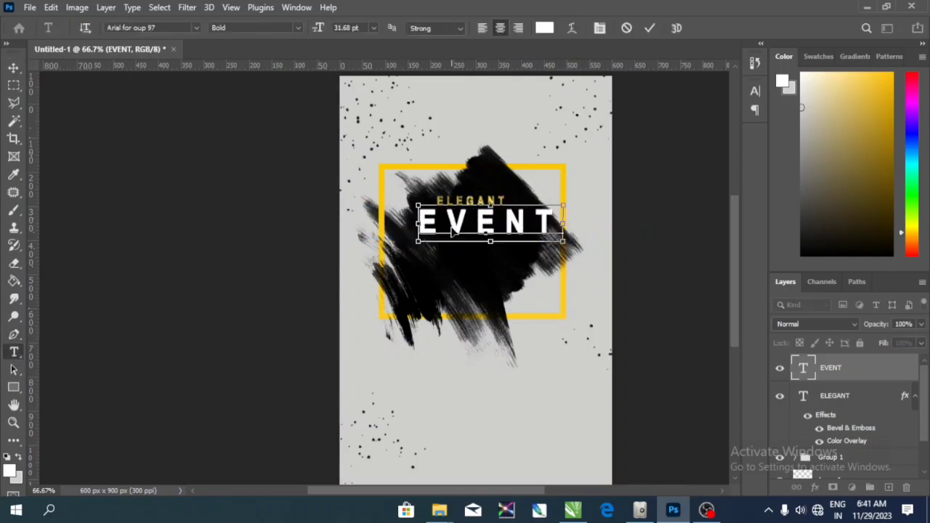
pyautogui.hotkey('ctrl', 'a')
pyautogui.click(600, 28)
pyautogui.moveTo(680, 143); pyautogui.dragTo(667, 143)
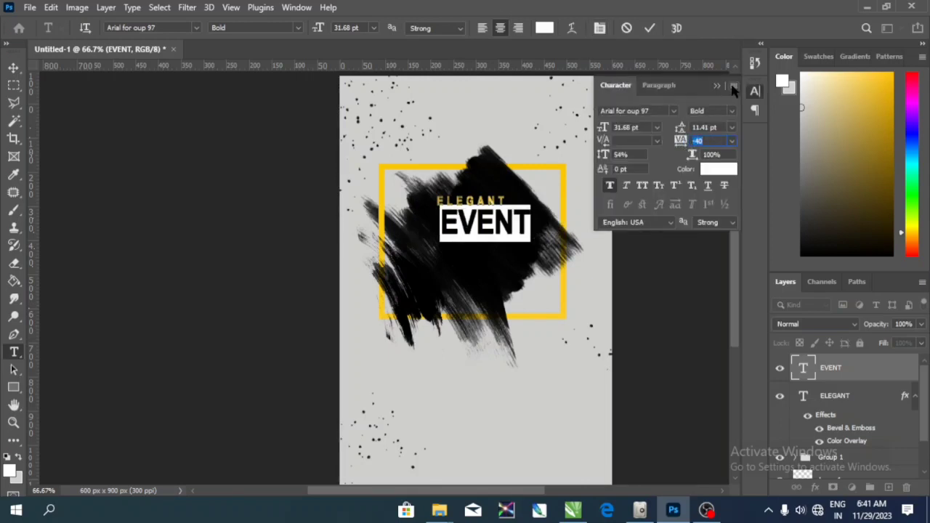
pyautogui.click(733, 86)
# - Enlarge the EVENT text to about 45 pt and place a duplicate of it directly below
pyautogui.click(13, 67)
pyautogui.moveTo(489, 231); pyautogui.dragTo(508, 279)
pyautogui.hotkey('ctrl', 't')
pyautogui.press('Return')
# - Replace the text of the lower EVENT copy with 31 DEC
pyautogui.press('t')
pyautogui.doubleClick(472, 288)
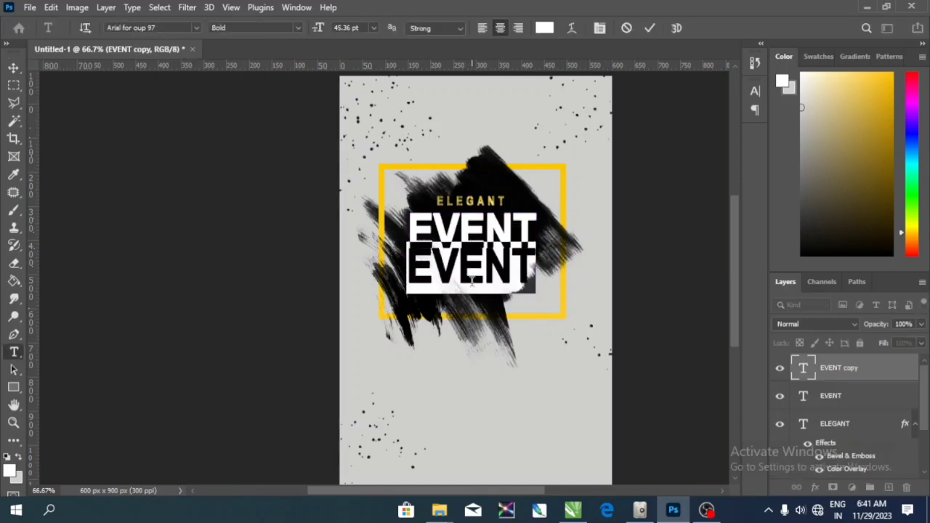
pyautogui.write('31 DEX')
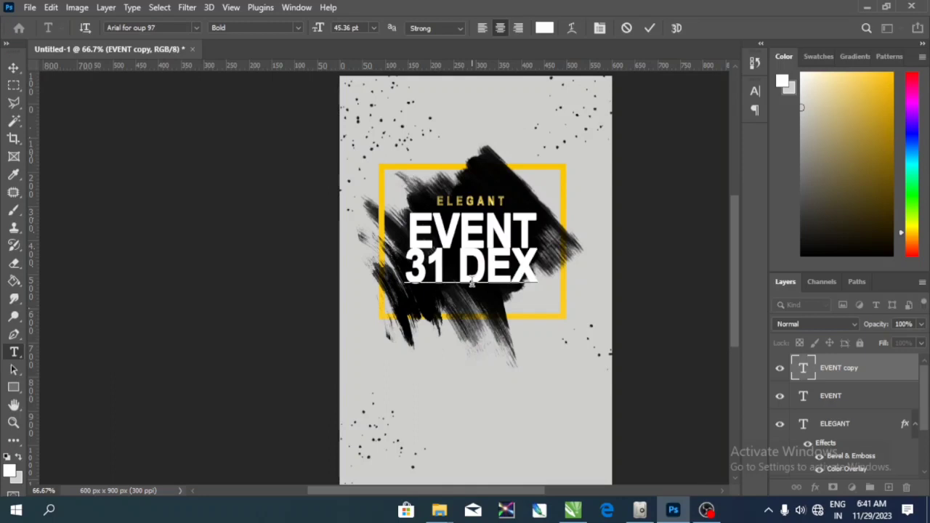
pyautogui.press('BackSpace')
pyautogui.write('C')
pyautogui.hotkey('ctrl', 'Return')
pyautogui.press('v')
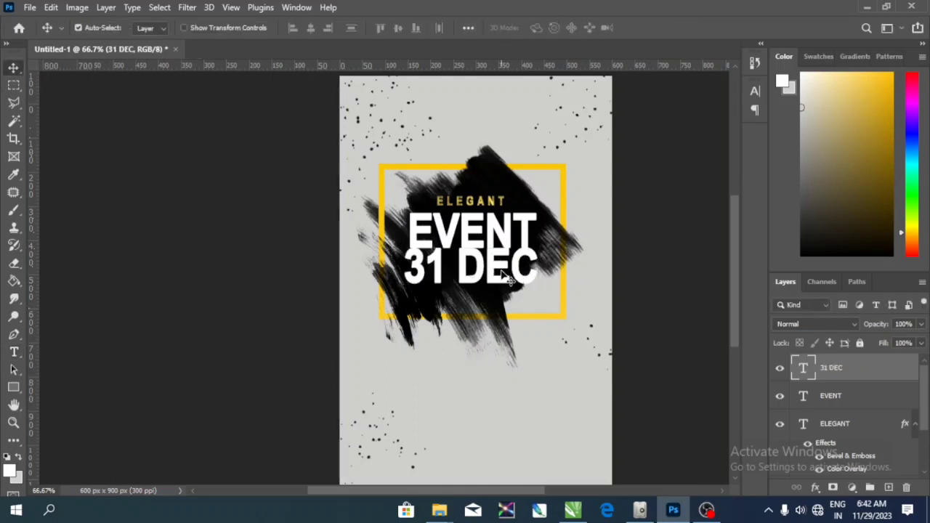
# - Scale the 31 DEC text down to about a third of its width, below the middle of EVENT
pyautogui.hotkey('ctrl', 't')
pyautogui.moveTo(538, 285); pyautogui.dragTo(498, 278)
pyautogui.press('Return')
# - Try to frame the 31 DEC text with a scaled-down copy of the yellow rectangle outline, stacked above the PAIN layer
pyautogui.click(563, 318)
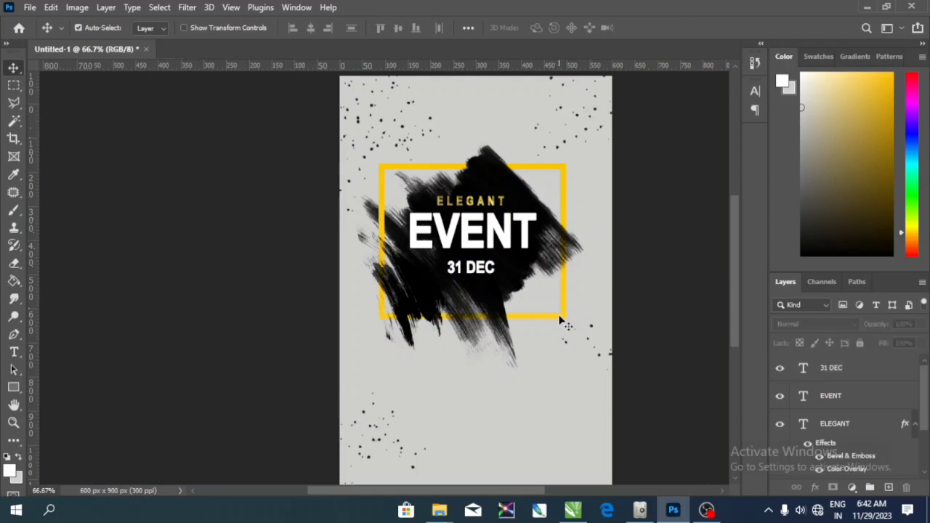
pyautogui.moveTo(563, 318); pyautogui.dragTo(554, 295)
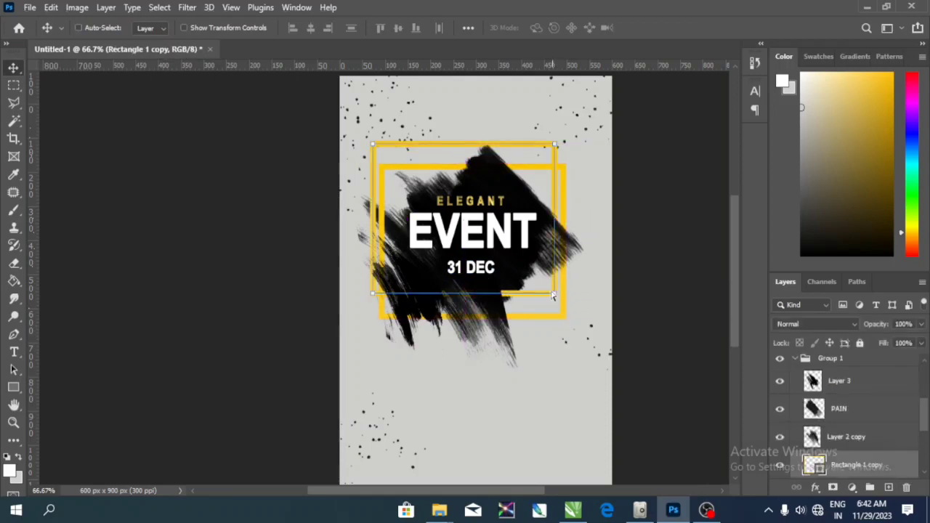
pyautogui.hotkey('ctrl', 't')
pyautogui.moveTo(556, 143); pyautogui.dragTo(477, 268)
pyautogui.moveTo(864, 467); pyautogui.dragTo(858, 387)
# - Check the small rectangle copy's fill colour and visibility, and delete that copy
pyautogui.doubleClick(880, 409)
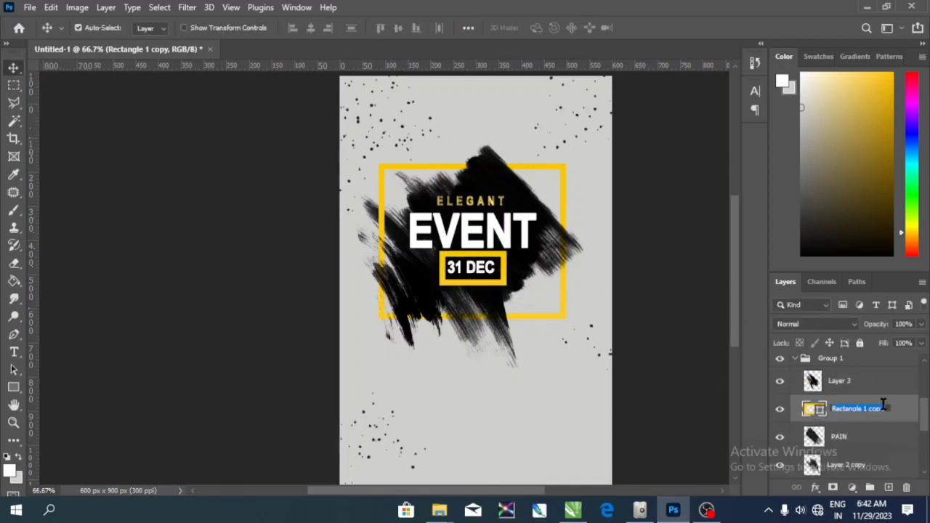
pyautogui.click(821, 417)
pyautogui.doubleClick(818, 408)
pyautogui.click(757, 114)
pyautogui.doubleClick(812, 408)
pyautogui.click(757, 113)
pyautogui.click(779, 408)
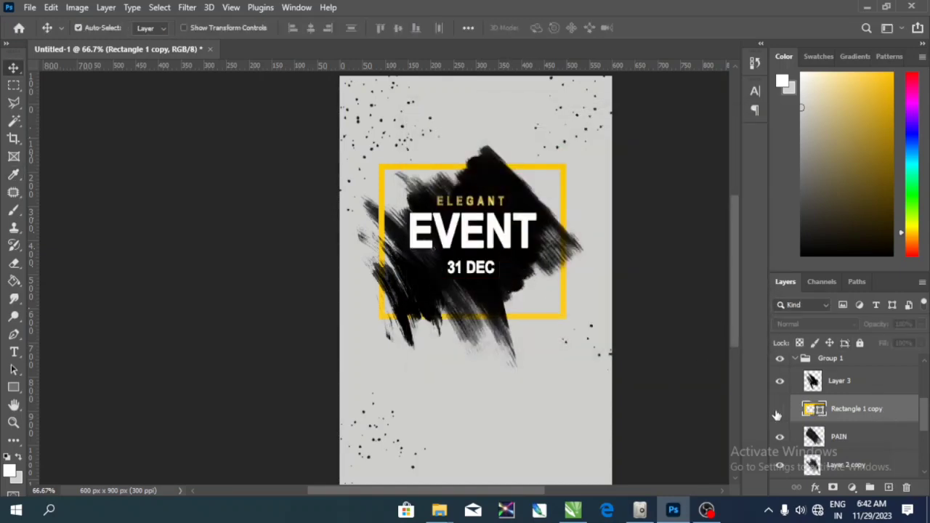
pyautogui.click(780, 408)
pyautogui.press('Delete')
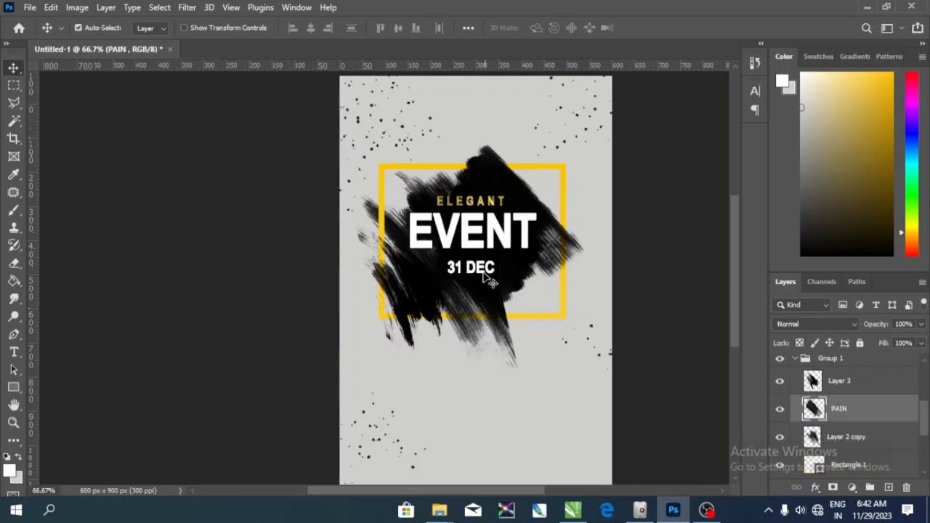
# - Centre the 31 DEC text closer beneath EVENT and give it the gold Bevel & Emboss and Color Overlay effects
pyautogui.scroll(1, 485, 272)
pyautogui.moveTo(485, 273); pyautogui.dragTo(485, 263)
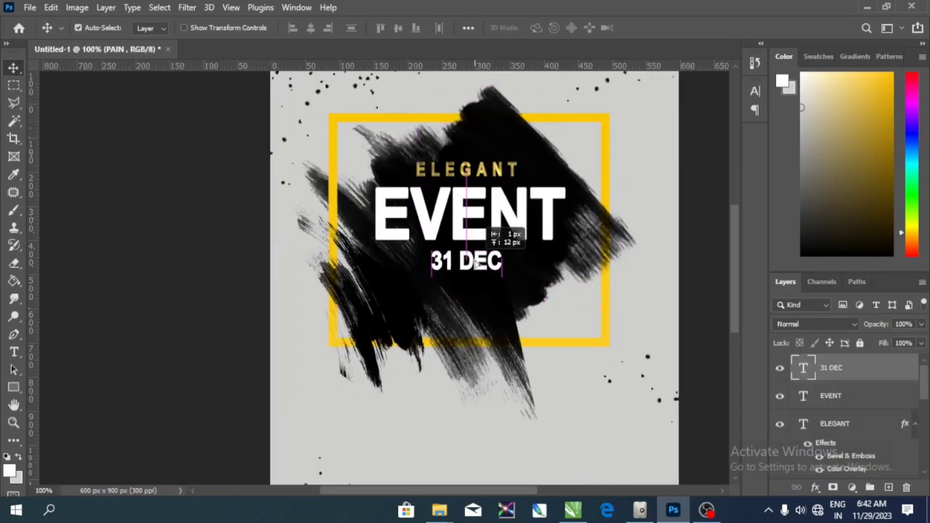
pyautogui.doubleClick(864, 367)
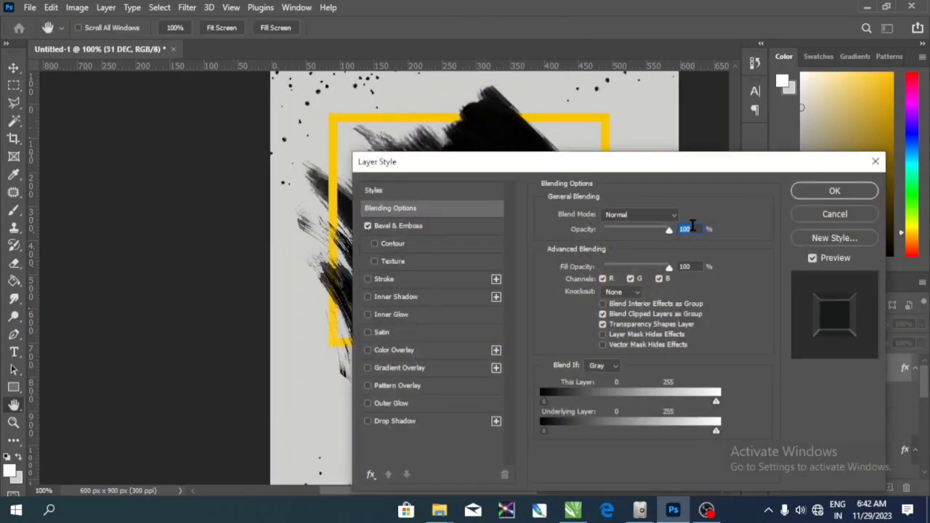
pyautogui.click(394, 350)
pyautogui.click(834, 191)
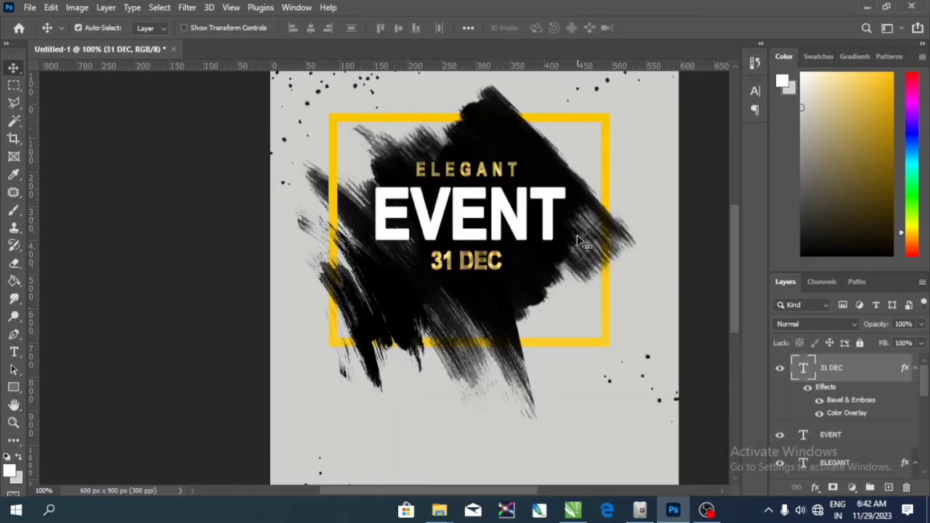
# - Duplicate the EVENT text into the empty area below the brush strokes
pyautogui.scroll(-1, 508, 305)
pyautogui.keyDown('alt'); pyautogui.scroll(-2, 543, 288); pyautogui.keyUp('alt')
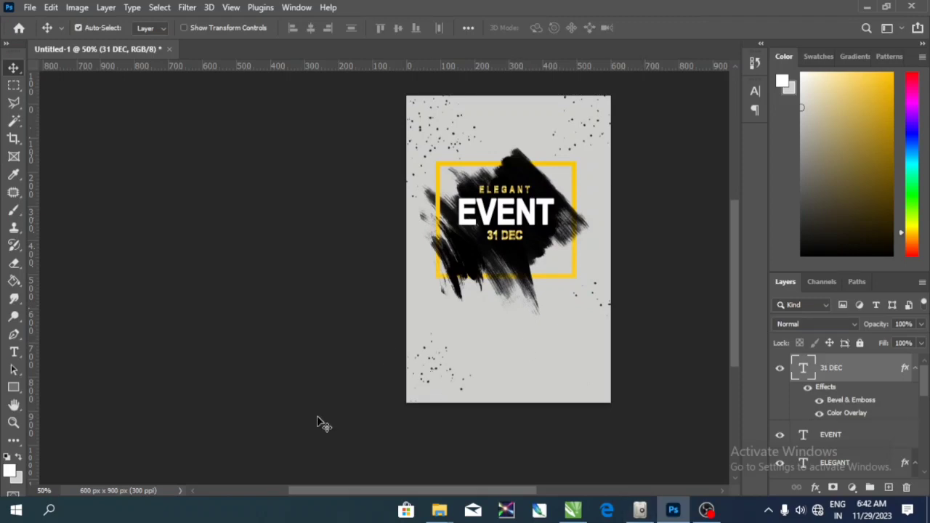
pyautogui.click(509, 218)
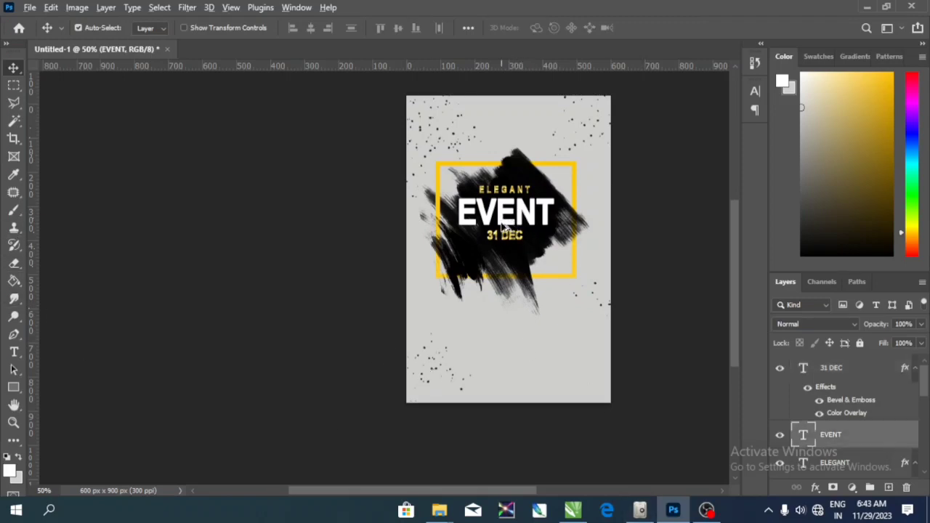
pyautogui.keyDown('alt'); pyautogui.moveTo(509, 218); pyautogui.dragTo(502, 341); pyautogui.keyUp('alt')
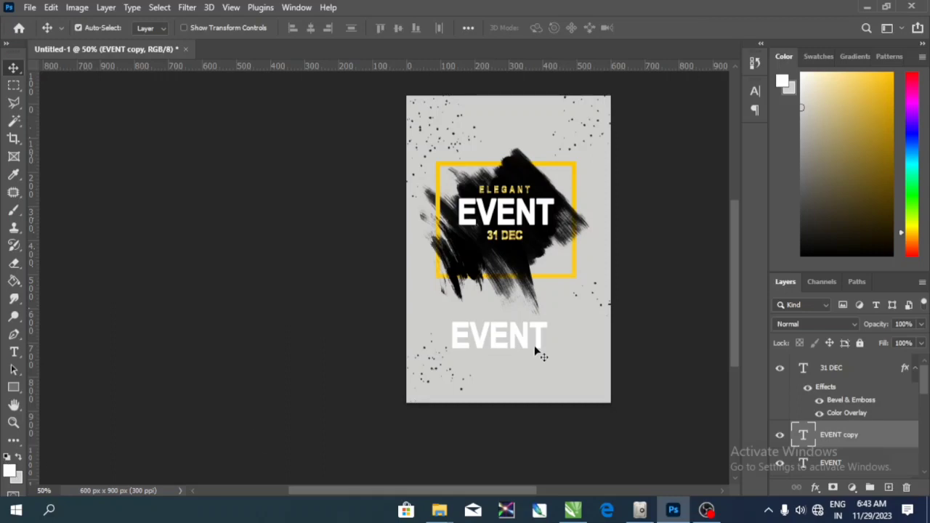
# - Recolour the lower EVENT copy black and replace its text with DJ LOVE
pyautogui.click(14, 352)
pyautogui.doubleClick(468, 342)
pyautogui.click(11, 468)
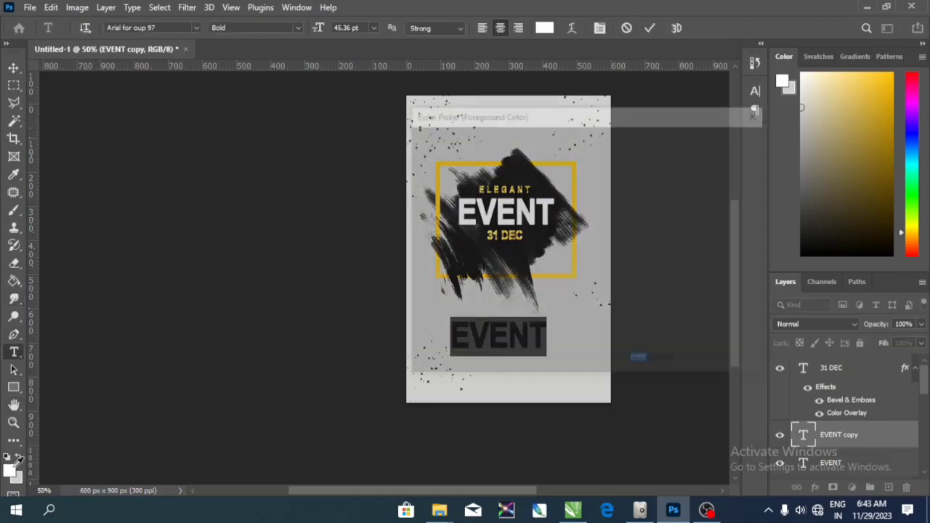
pyautogui.moveTo(563, 305); pyautogui.dragTo(651, 336)
pyautogui.click(721, 139)
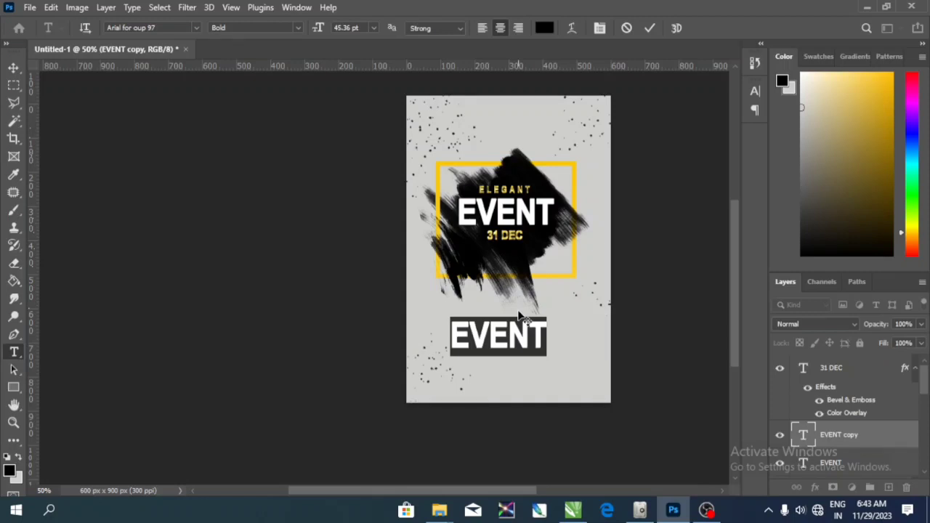
pyautogui.write('DJ')
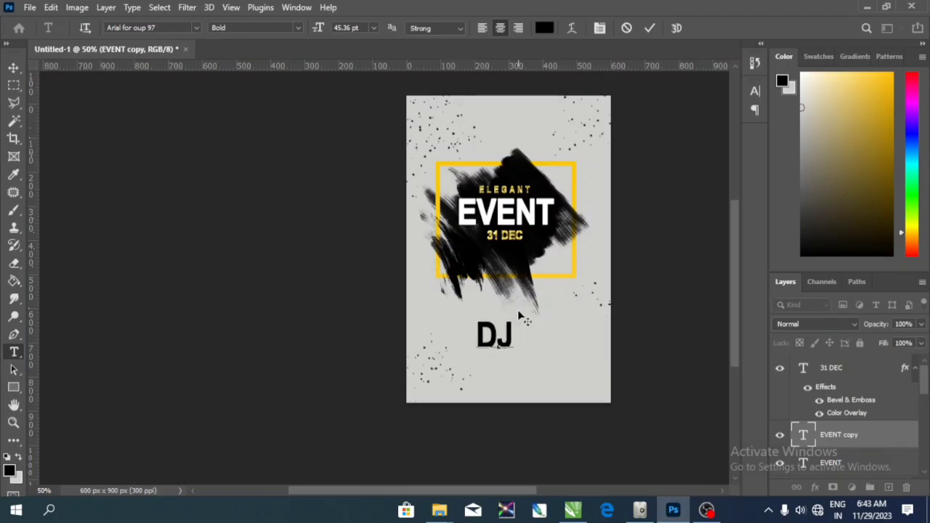
pyautogui.write(' LOVE')
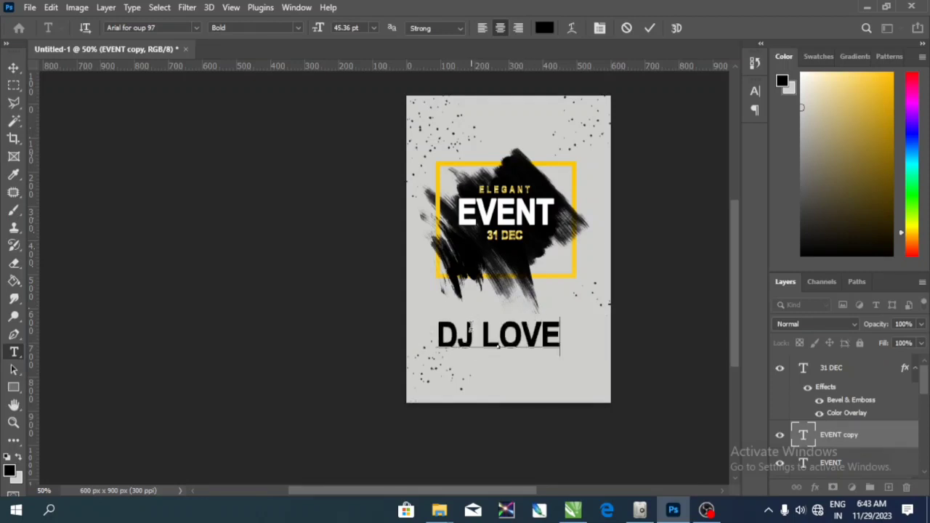
# - Set the DJ LOVE text in Calibri at 18.97 pt and give the word DJ the Light weight
pyautogui.moveTo(471, 330); pyautogui.dragTo(433, 335)
pyautogui.click(195, 28)
pyautogui.click(194, 91)
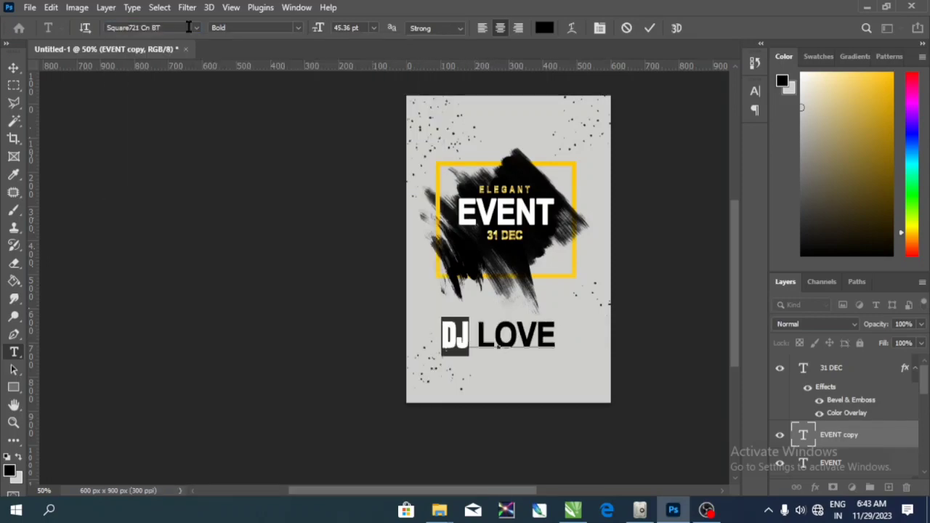
pyautogui.click(196, 27)
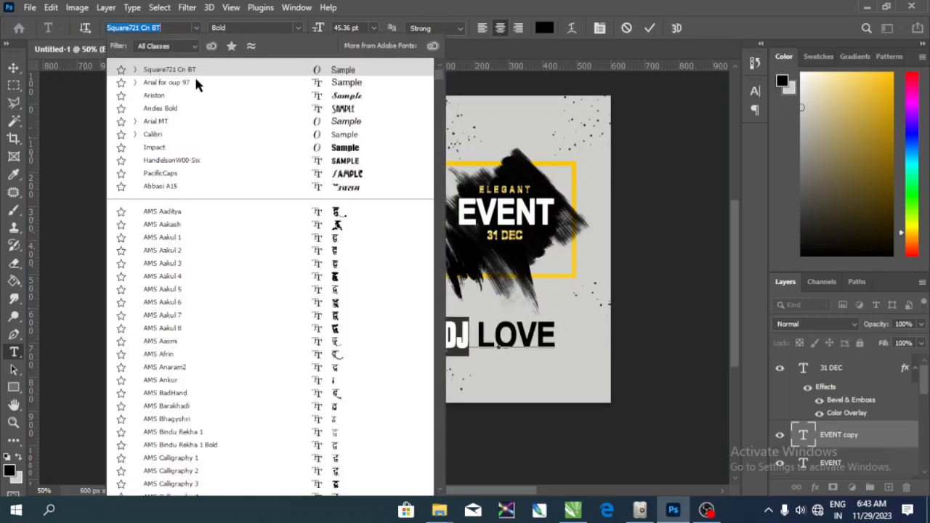
pyautogui.click(226, 138)
pyautogui.hotkey('ctrl', '+')
pyautogui.click(297, 27)
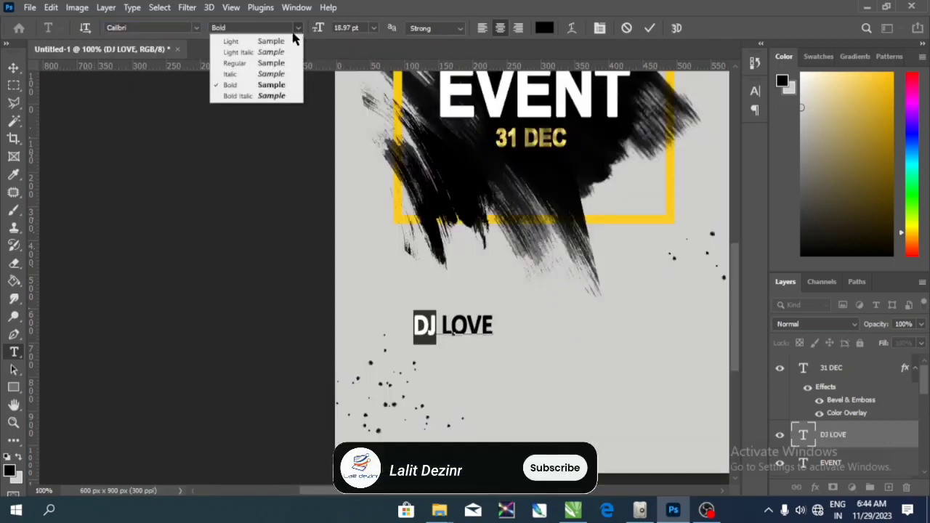
pyautogui.click(261, 41)
pyautogui.click(13, 67)
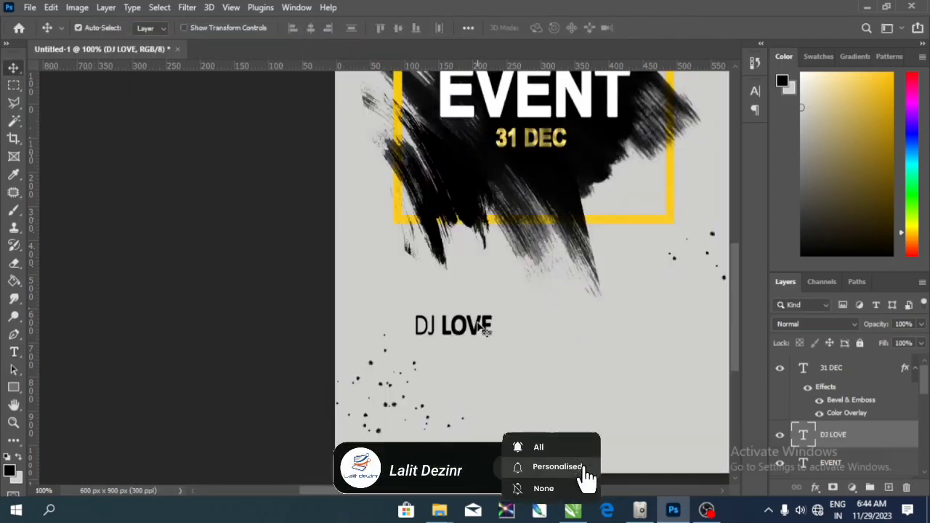
# - Duplicate the DJ LOVE text beside the original and change the copy's LOVE to HEART
pyautogui.moveTo(483, 331); pyautogui.dragTo(596, 322)
pyautogui.doubleClick(536, 325)
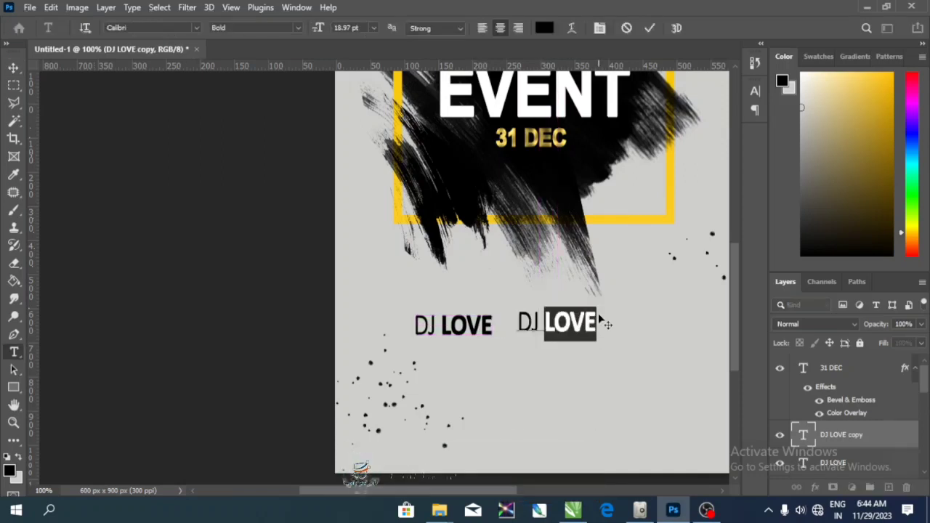
pyautogui.write('HEART')
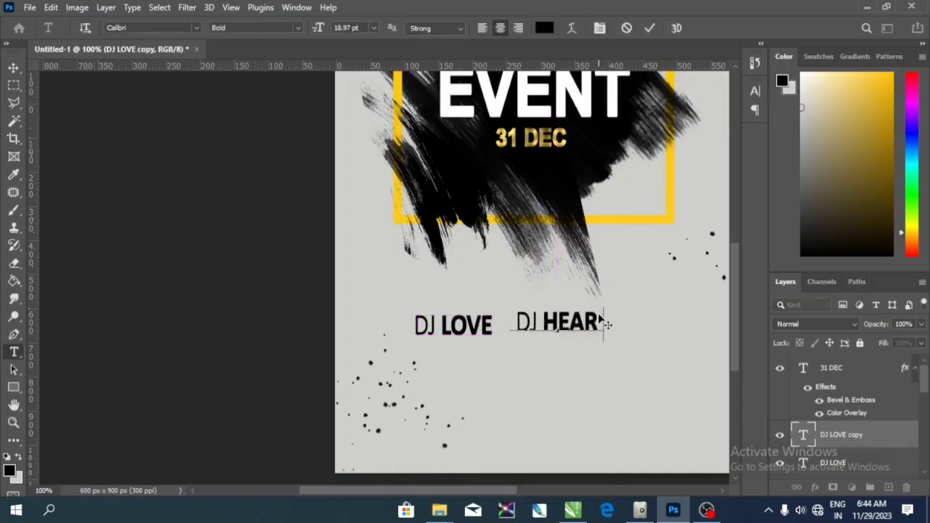
pyautogui.click(13, 68)
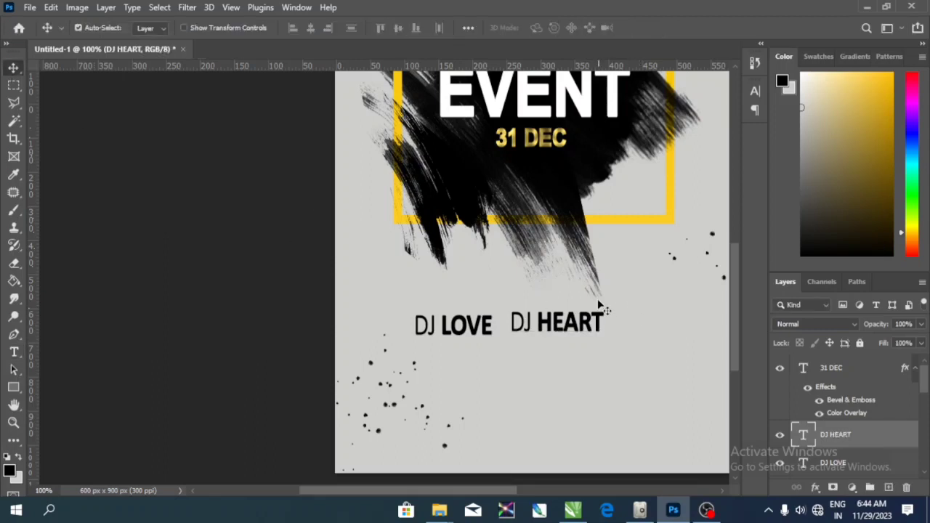
# - Duplicate DJ HEART below both DJ names, replace its text with MUSIC ALL THE NIGHT, and tighten the ENTRY 8$ / OPEN: 12:00 AM line beneath it
pyautogui.moveTo(587, 324); pyautogui.dragTo(549, 386)
pyautogui.click(14, 352)
pyautogui.click(500, 383)
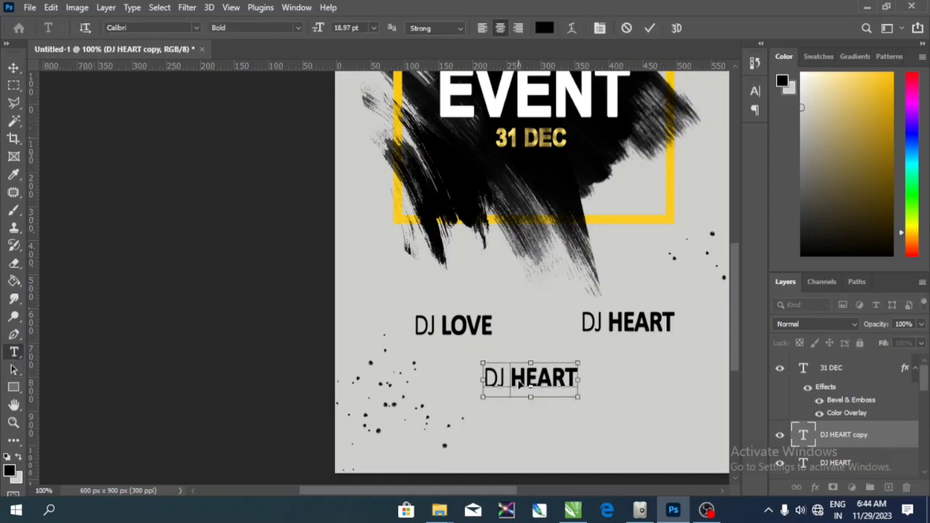
pyautogui.hotkey('ctrl', 'a')
pyautogui.write('MUCI')
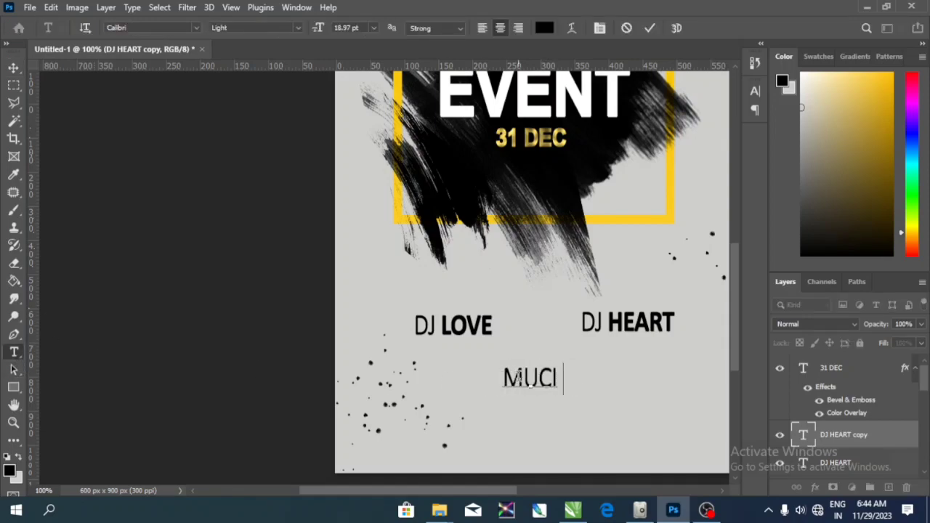
pyautogui.write('C')
pyautogui.press('BackSpace')
pyautogui.press('BackSpace')
pyautogui.press('BackSpace')
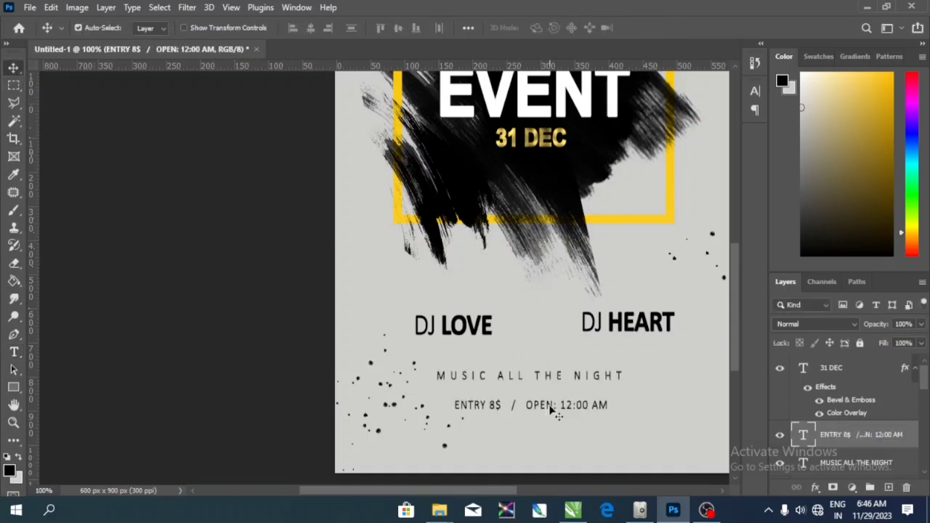
pyautogui.moveTo(551, 410); pyautogui.dragTo(551, 406)
# - Place the Facebook and Instagram icon image and the globe icon from the youtube materiyal folder on Local Disk (F:) into the poster
pyautogui.moveTo(440, 503)
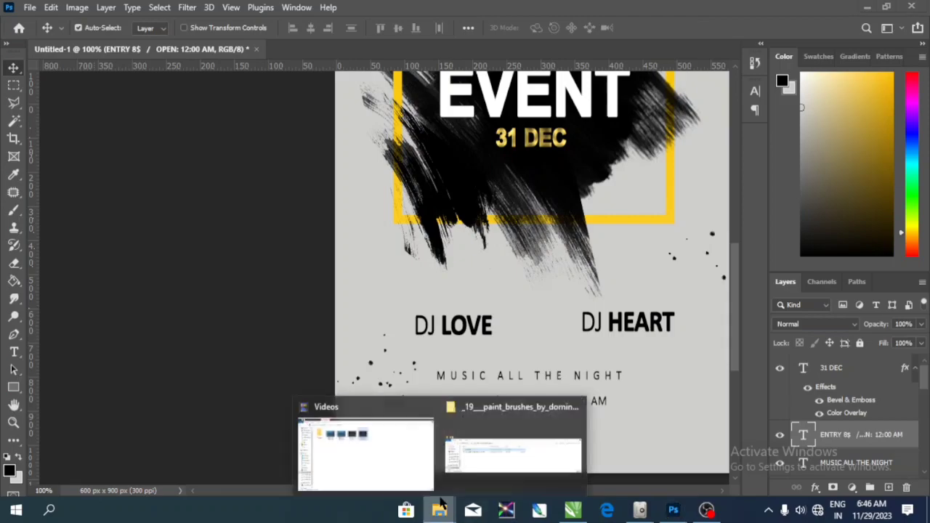
pyautogui.click(412, 449)
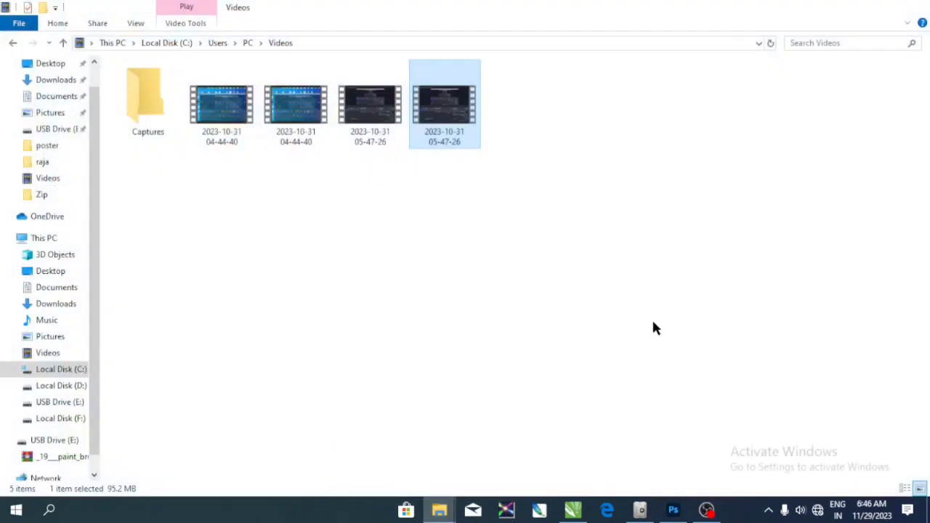
pyautogui.click(59, 418)
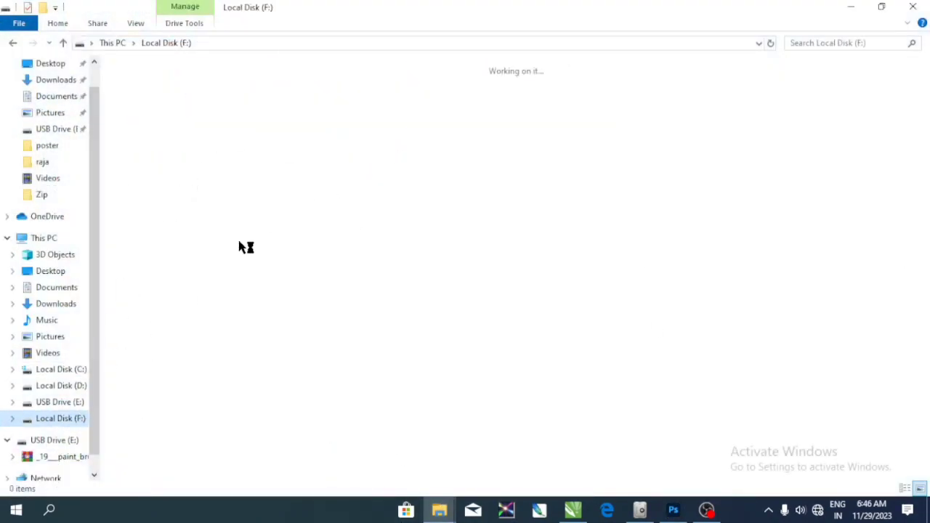
pyautogui.doubleClick(813, 101)
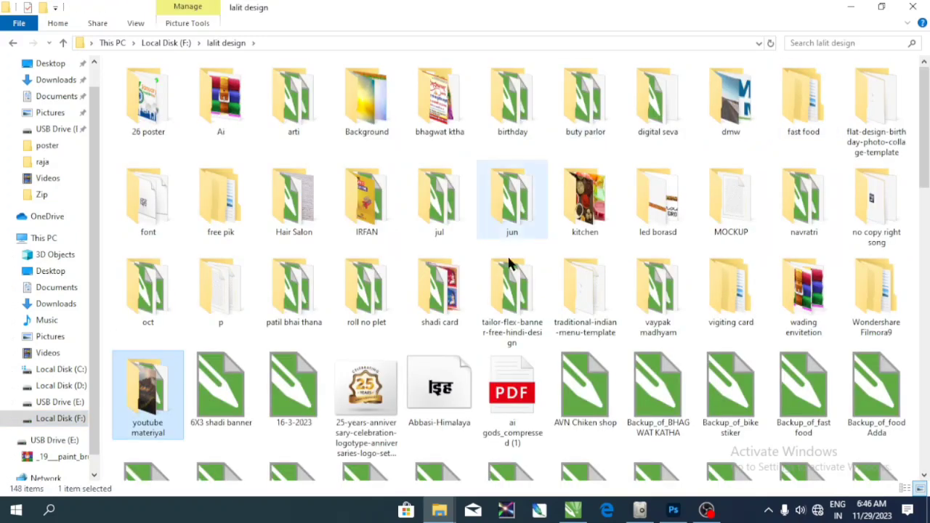
pyautogui.doubleClick(156, 396)
pyautogui.click(323, 135)
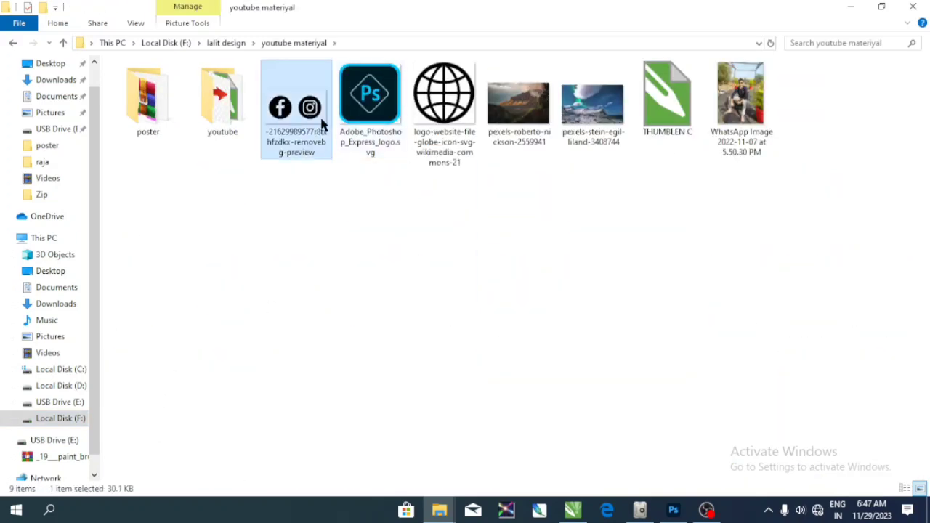
pyautogui.keyDown('ctrl'); pyautogui.click(435, 128); pyautogui.keyUp('ctrl')
pyautogui.moveTo(434, 128); pyautogui.dragTo(623, 425)
pyautogui.scroll(-2, 573, 353)
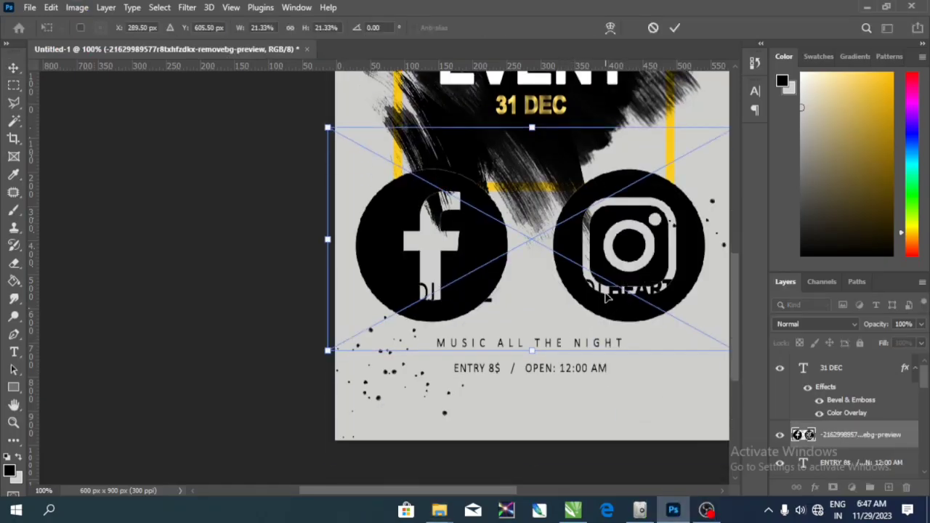
pyautogui.press('Return')
pyautogui.press('Return')
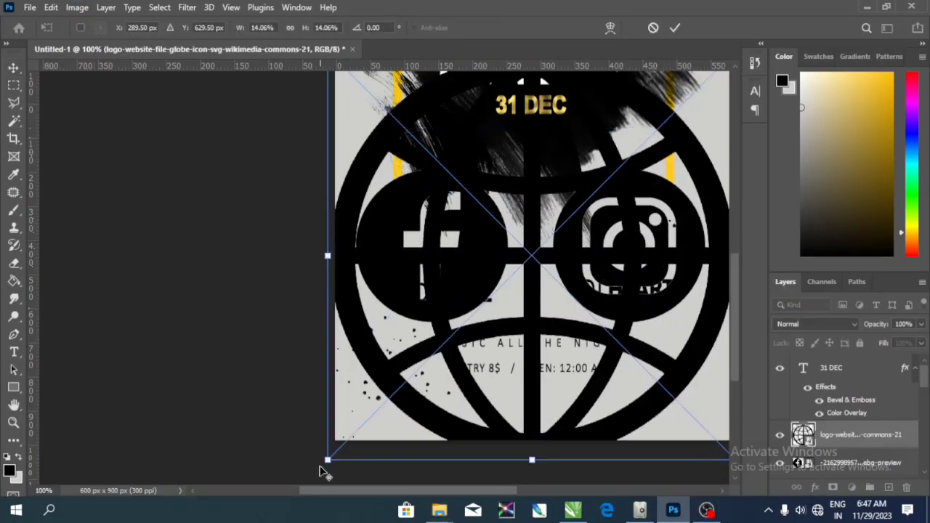
# - Scale the globe icon down to a small symbol just below the ENTRY line
pyautogui.moveTo(326, 469); pyautogui.dragTo(531, 402)
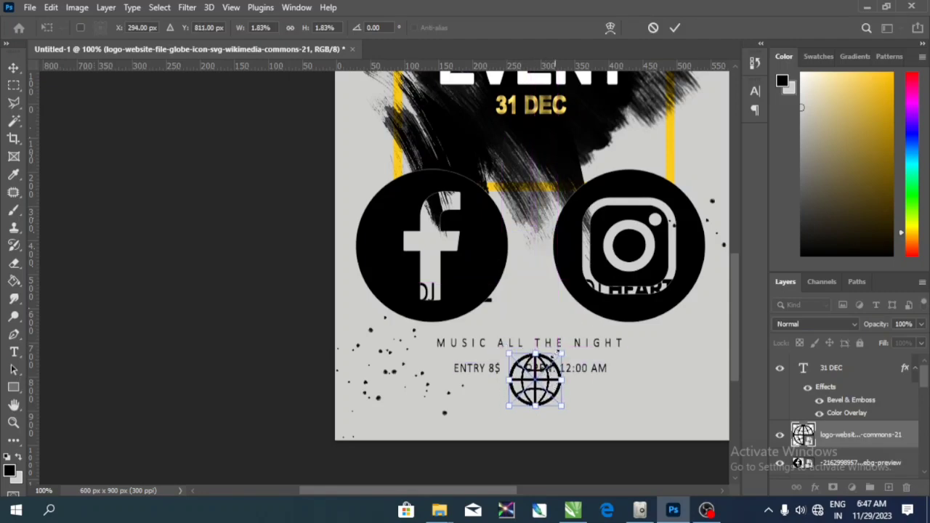
pyautogui.moveTo(559, 355); pyautogui.dragTo(544, 369)
pyautogui.press('Return')
# - Shrink the Facebook and Instagram icon image to match the globe and move it beside the globe
pyautogui.click(629, 315)
pyautogui.hotkey('ctrl', 't')
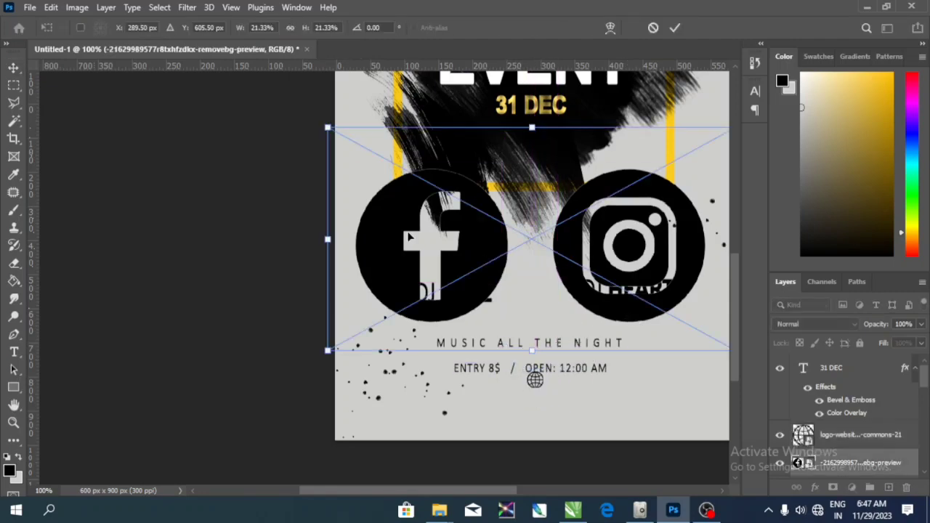
pyautogui.moveTo(328, 127); pyautogui.dragTo(488, 235)
pyautogui.moveTo(563, 250); pyautogui.dragTo(602, 369)
pyautogui.scroll(1, 515, 381)
pyautogui.scroll(1, 514, 382)
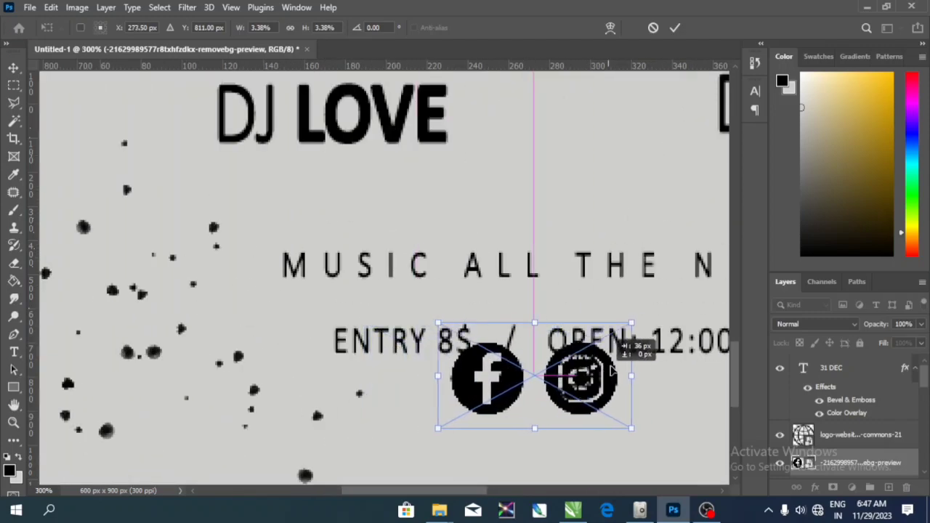
pyautogui.moveTo(630, 322); pyautogui.dragTo(661, 363)
pyautogui.press('Return')
# - Move the Facebook, Instagram and globe icons into a centred row beneath the ENTRY line, near the poster's bottom edge
pyautogui.keyDown('shift'); pyautogui.click(603, 371); pyautogui.keyUp('shift')
pyautogui.moveTo(629, 391); pyautogui.dragTo(623, 436)
pyautogui.scroll(-2, 580, 391)
pyautogui.keyDown('alt'); pyautogui.click(590, 395); pyautogui.keyUp('alt')
pyautogui.click(598, 403)
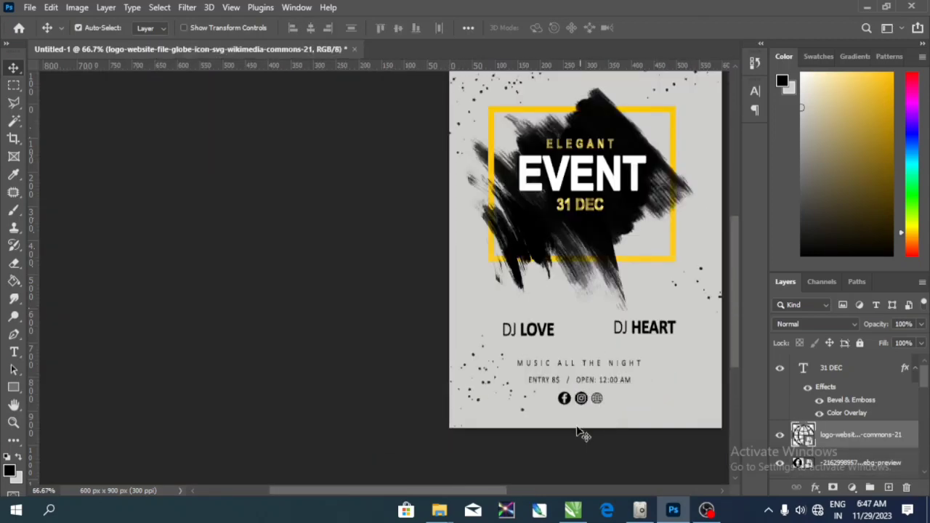
pyautogui.click(546, 443)
pyautogui.click(586, 403)
pyautogui.moveTo(600, 407); pyautogui.dragTo(600, 420)
pyautogui.hotkey('ctrl', 't')
pyautogui.press('Return')
# - Duplicate the MUSIC ALL THE NIGHT text to the poster's top centre and replace its wording with YOUR CLUB PRESENT
pyautogui.scroll(3, 597, 407)
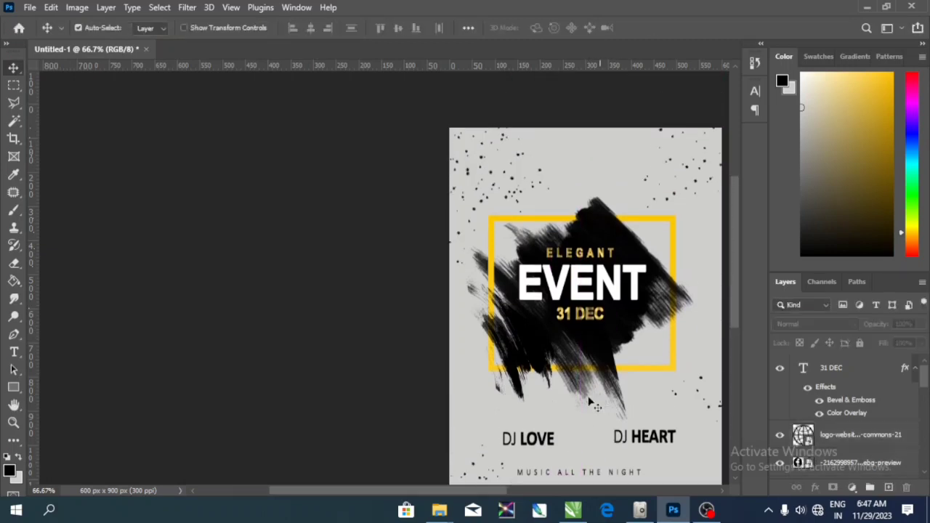
pyautogui.click(590, 474)
pyautogui.moveTo(583, 469); pyautogui.dragTo(589, 150)
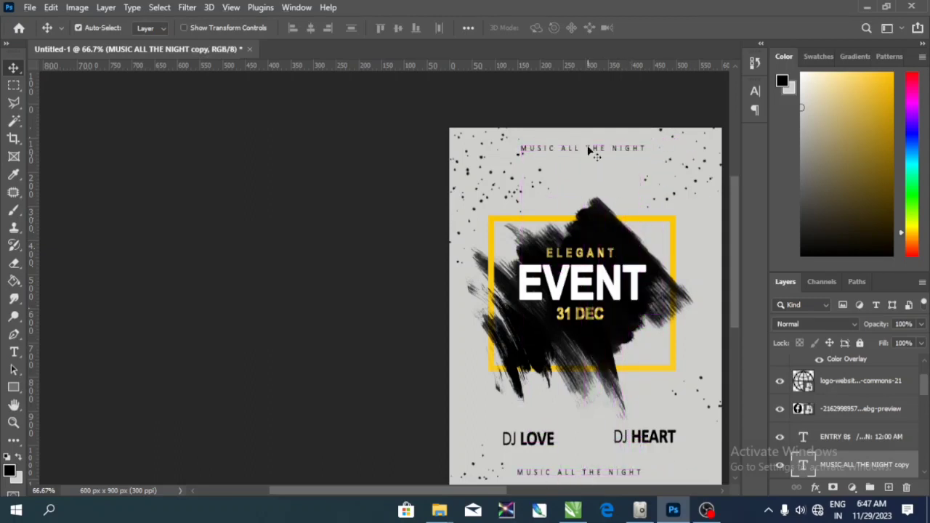
pyautogui.click(14, 352)
pyautogui.tripleClick(549, 148)
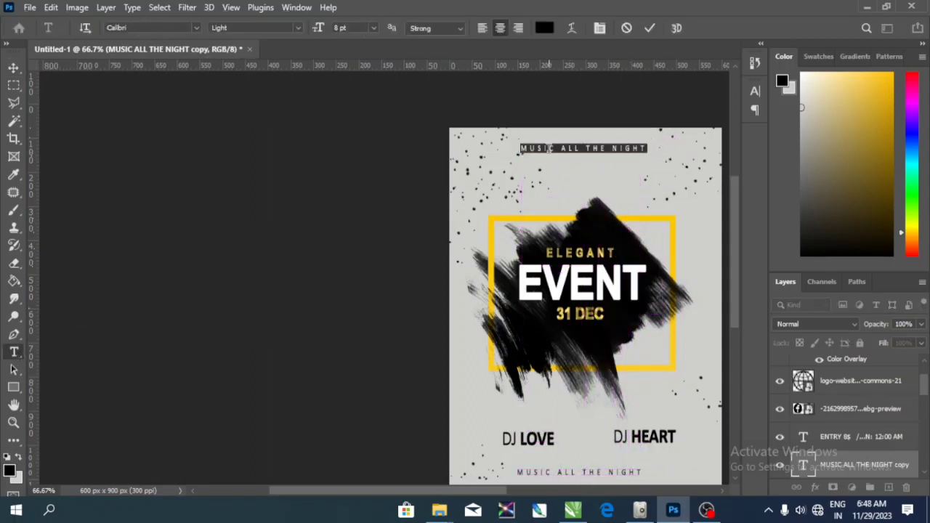
pyautogui.press('BackSpace')
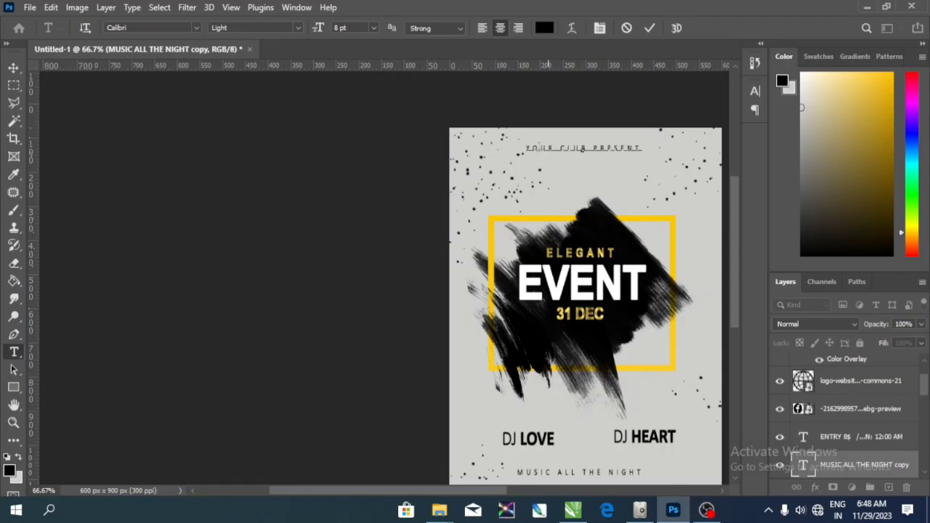
pyautogui.click(11, 69)
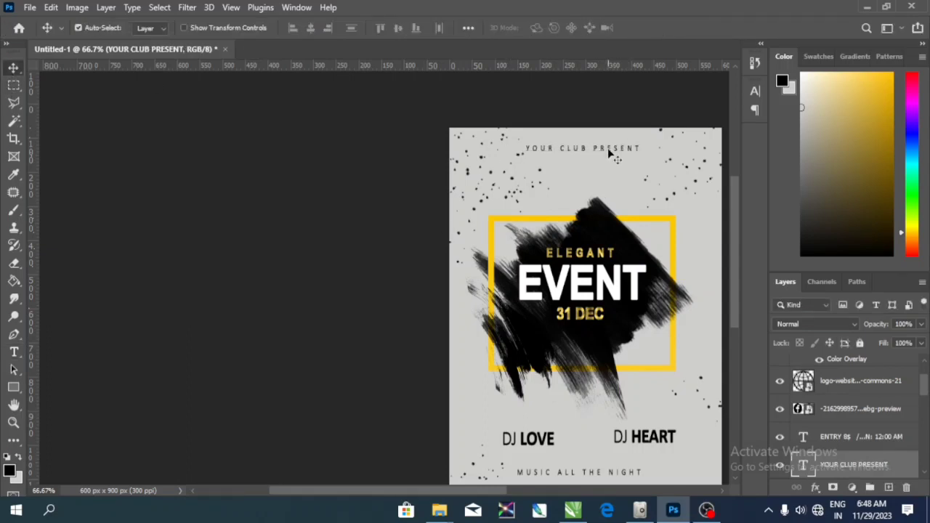
pyautogui.moveTo(610, 153); pyautogui.dragTo(610, 148)
pyautogui.click(291, 264)
pyautogui.scroll(-1, 291, 264)
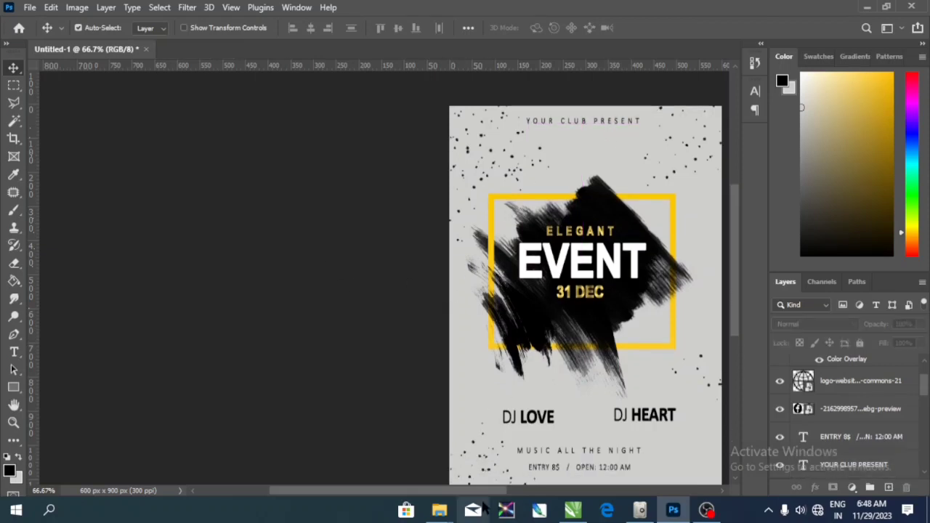
pyautogui.moveTo(493, 491); pyautogui.dragTo(515, 493)
pyautogui.scroll(-1, 732, 309)
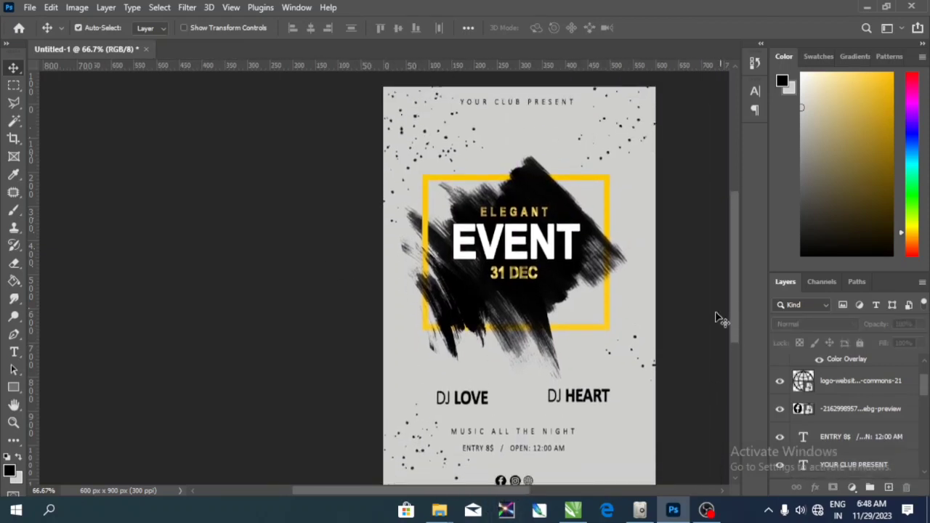
pyautogui.keyDown('alt'); pyautogui.scroll(-1, 578, 304); pyautogui.keyUp('alt')
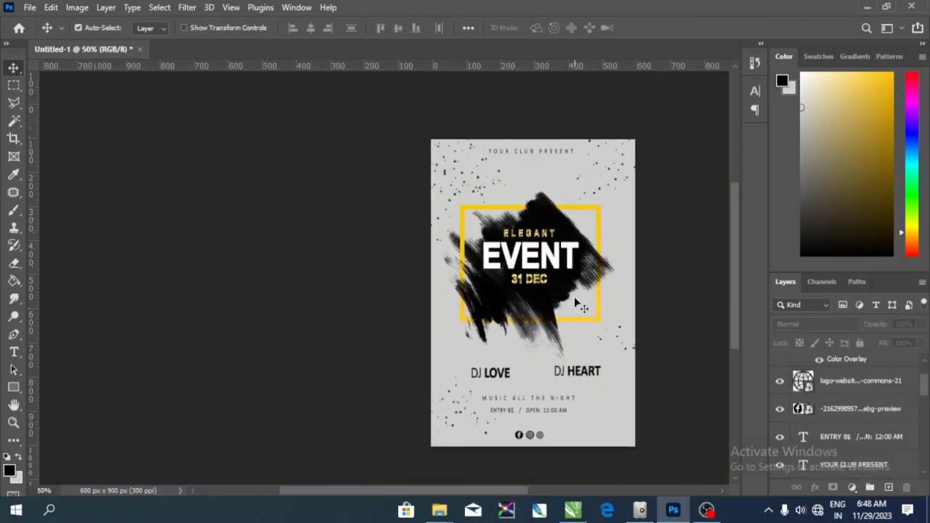
pyautogui.moveTo(439, 510)
pyautogui.click(337, 459)
pyautogui.click(54, 440)
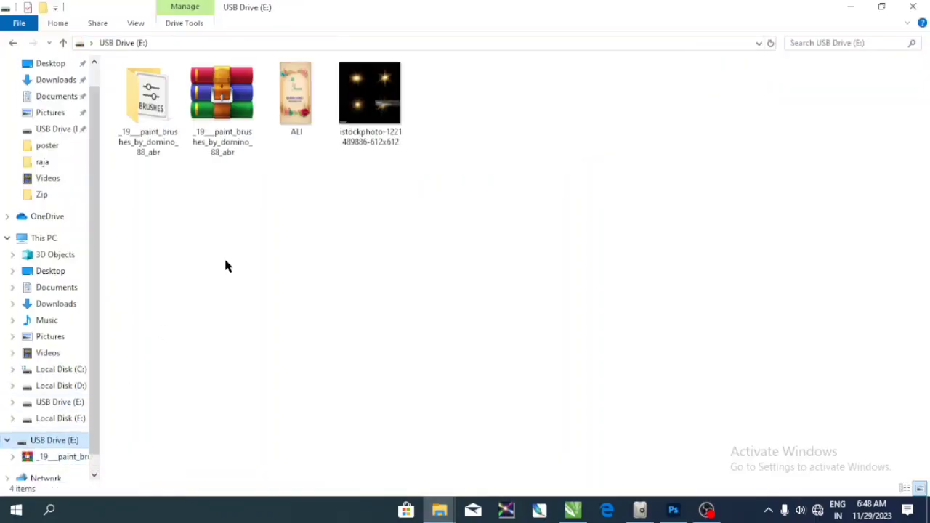
pyautogui.moveTo(369, 93); pyautogui.dragTo(620, 363)
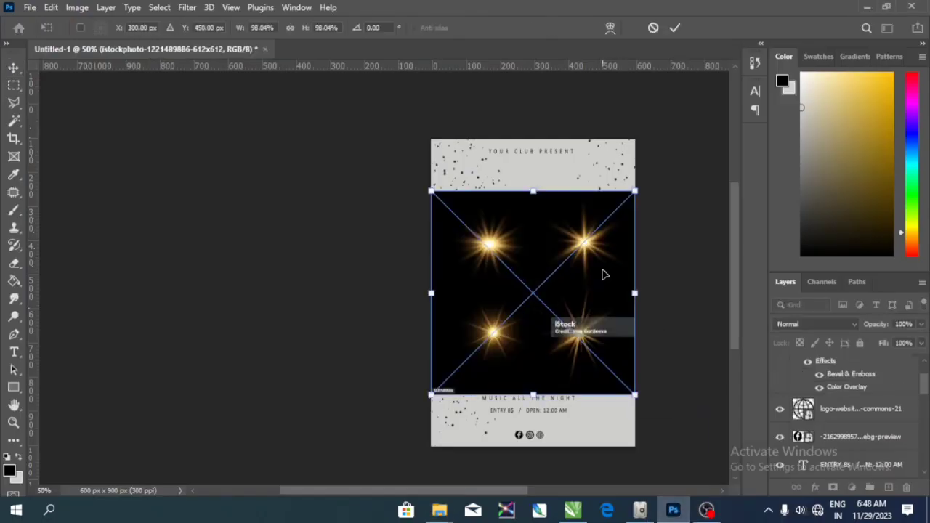
pyautogui.press('Return')
# - Shift the golden flare image slightly left and convert its smart object to layers
pyautogui.moveTo(584, 261); pyautogui.dragTo(573, 262)
pyautogui.rightClick(830, 373)
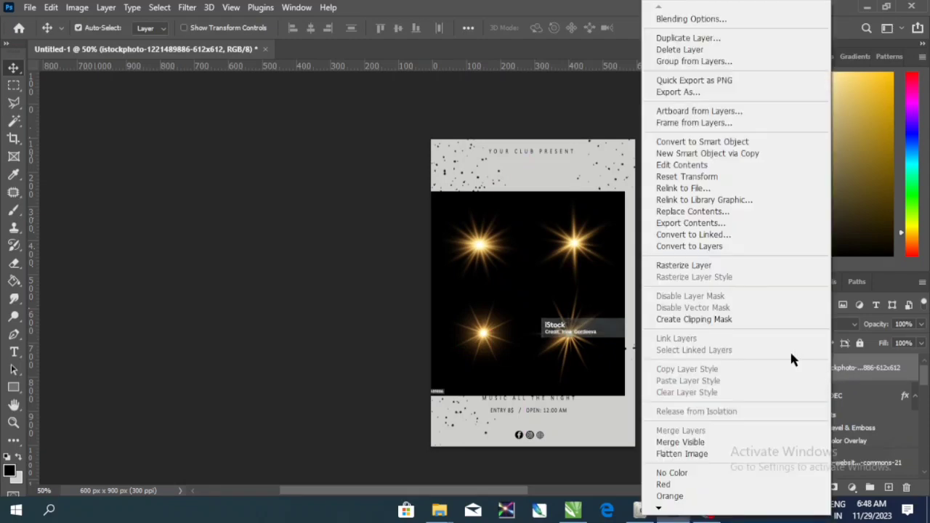
pyautogui.click(690, 246)
# - Select the upper-right flare in the stock image with a rectangular marquee and copy it to its own layer
pyautogui.click(426, 199)
pyautogui.click(13, 84)
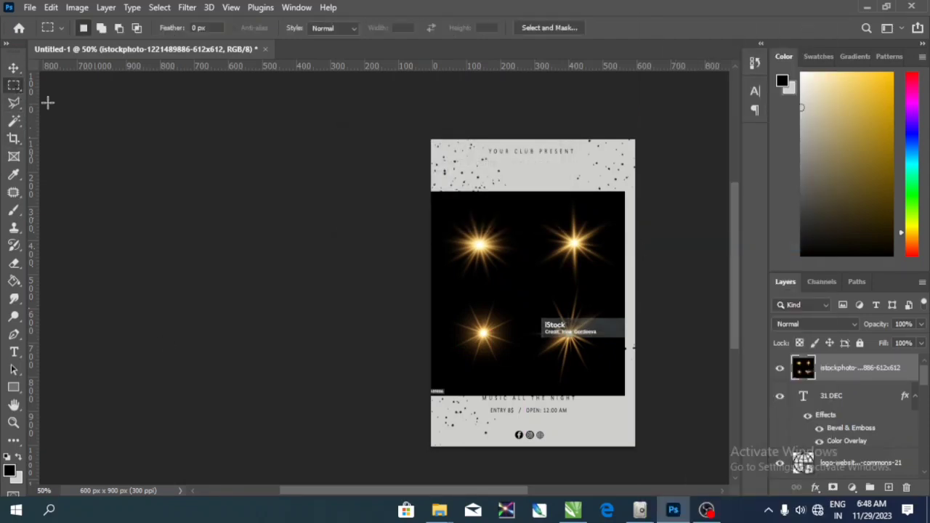
pyautogui.moveTo(539, 209); pyautogui.dragTo(615, 273)
pyautogui.hotkey('ctrl', 'j')
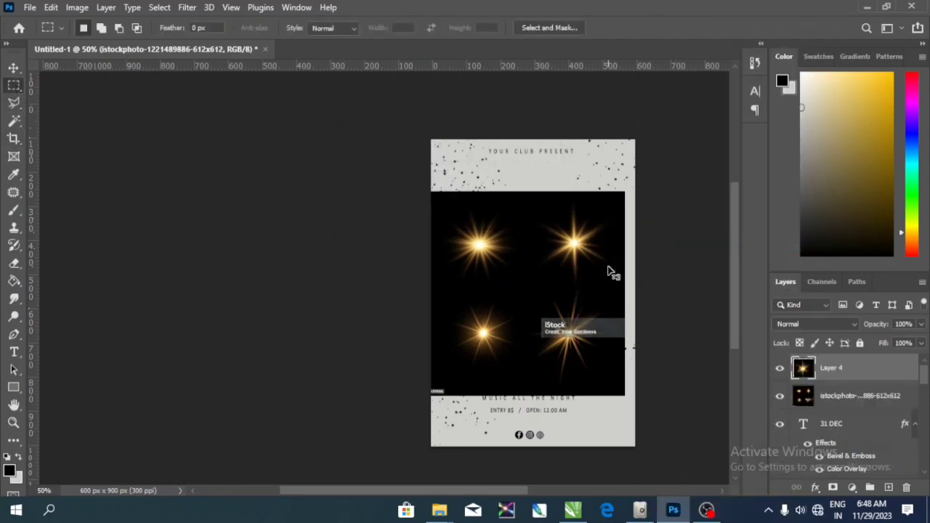
# - Delete the source flare image and move the copied flare over the yellow outline's upper-right corner
pyautogui.click(14, 68)
pyautogui.click(516, 270)
pyautogui.press('Delete')
pyautogui.moveTo(573, 243); pyautogui.dragTo(587, 220)
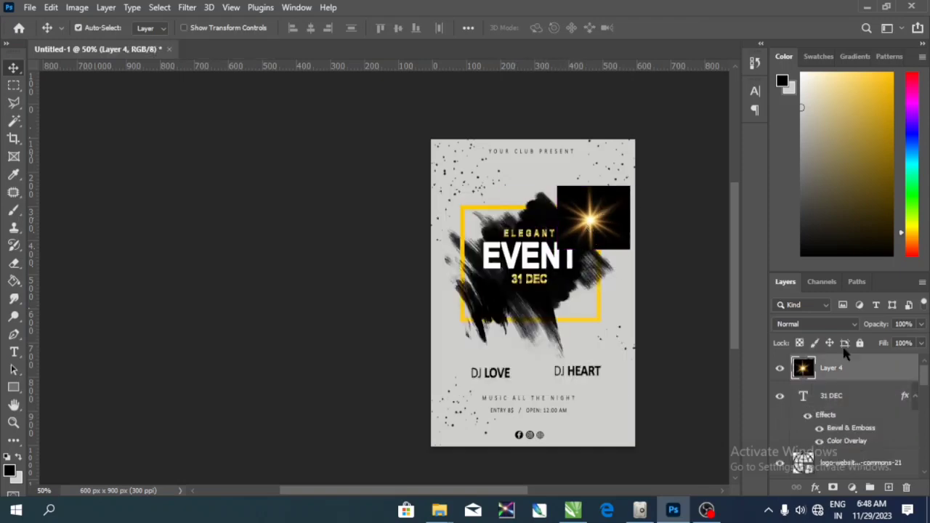
# - Set the blend mode of the flare layer to Screen
pyautogui.click(835, 325)
pyautogui.click(784, 269)
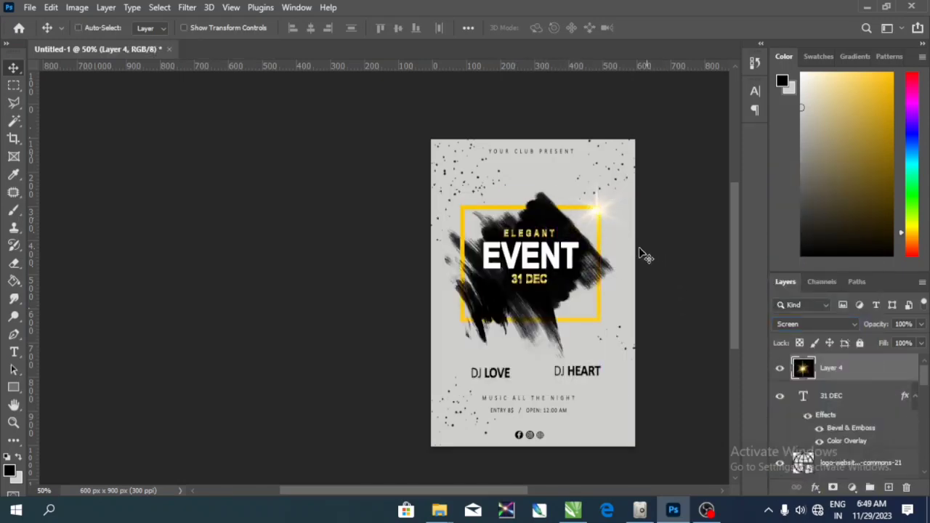
# - Scale the flare to about 48% and position it over the yellow outline's upper-right corner
pyautogui.hotkey('ctrl', 't')
pyautogui.moveTo(644, 178); pyautogui.dragTo(617, 193)
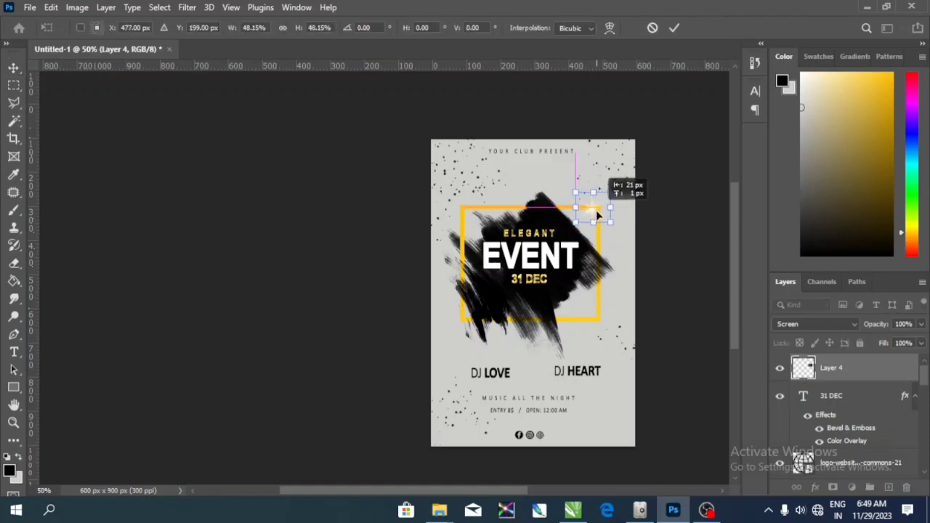
pyautogui.press('Return')
pyautogui.scroll(1, 595, 211)
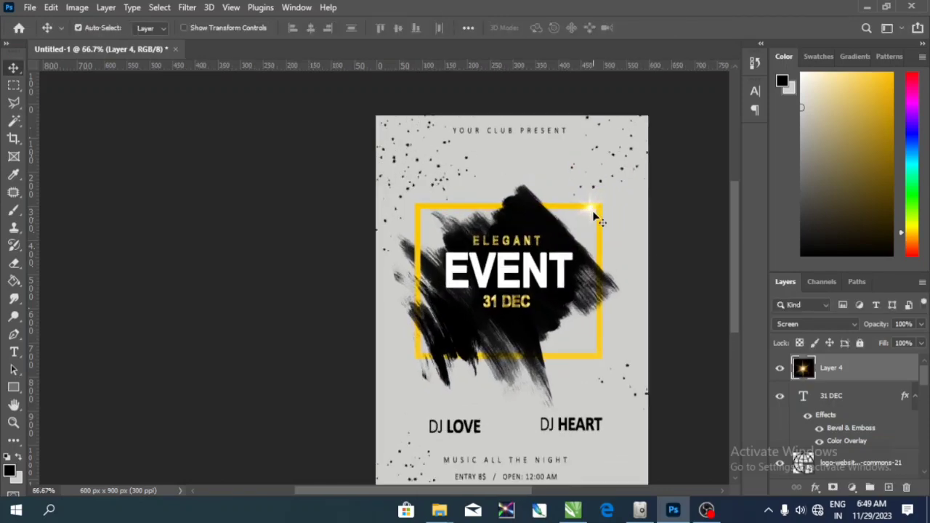
# - Try a Drop Shadow on the flare layer, and undo the shadow together with the last flare resize
pyautogui.doubleClick(876, 376)
pyautogui.moveTo(602, 156); pyautogui.dragTo(826, 193)
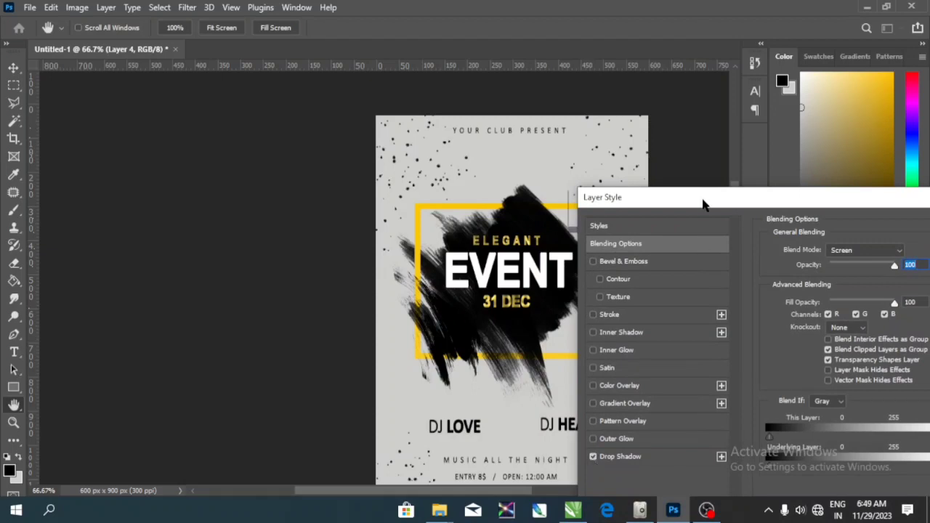
pyautogui.moveTo(703, 204); pyautogui.dragTo(751, 222)
pyautogui.click(662, 473)
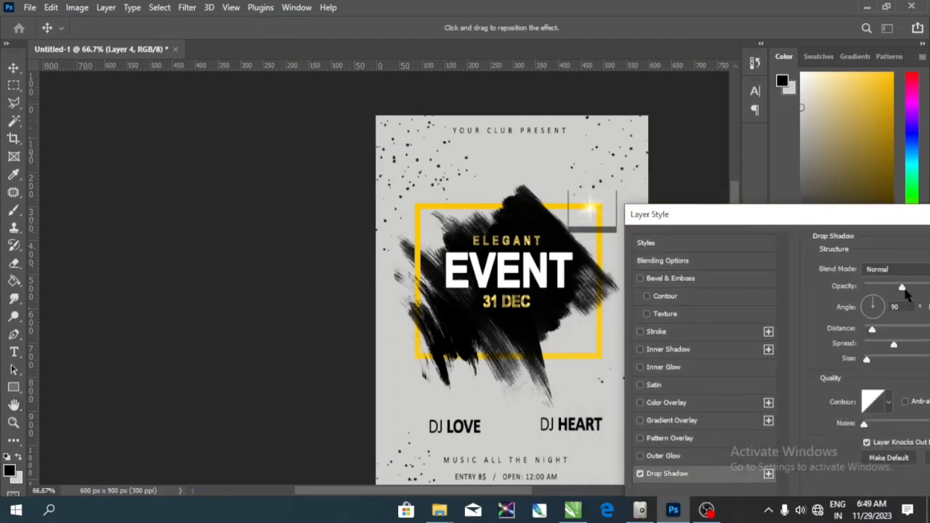
pyautogui.moveTo(845, 215); pyautogui.dragTo(742, 207)
pyautogui.click(890, 236)
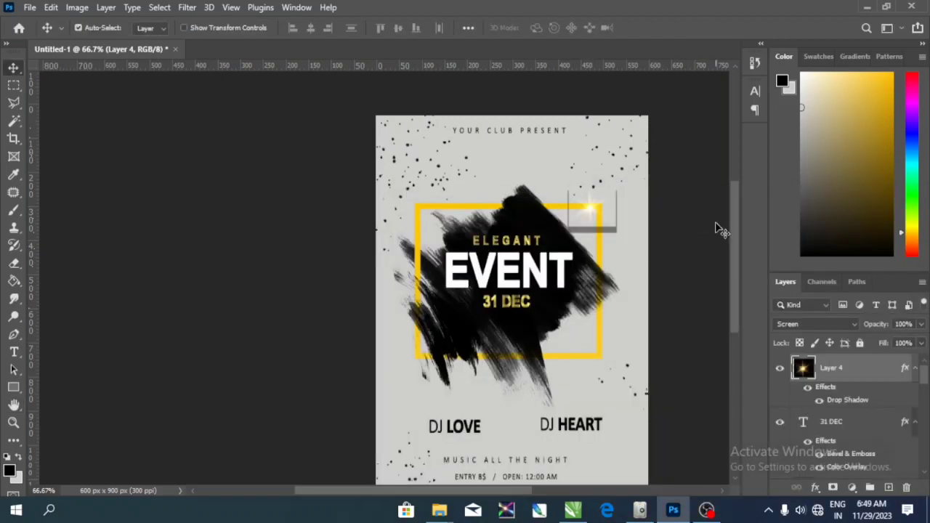
pyautogui.hotkey('ctrl', 'z')
pyautogui.press('t')
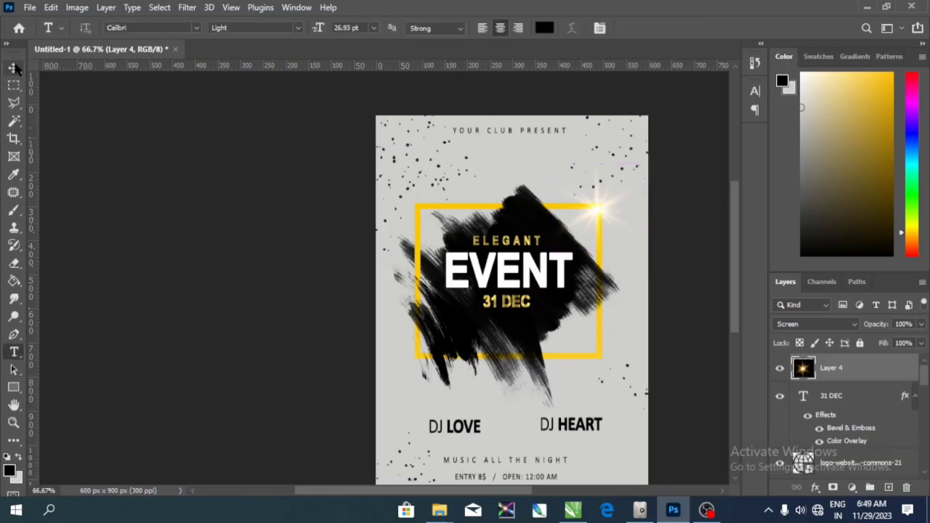
# - Shrink the flare at the outline's upper-right corner and place copies on the outline's left edge, its lower-left corner and beside 31 DEC
pyautogui.click(14, 68)
pyautogui.hotkey('ctrl', 't')
pyautogui.moveTo(645, 158); pyautogui.dragTo(549, 295)
pyautogui.press('Return')
# - Scale the flare copy beside 31 DEC to 52.69% and place a duplicate of it at the first letter of ELEGANT
pyautogui.hotkey('ctrl', 't')
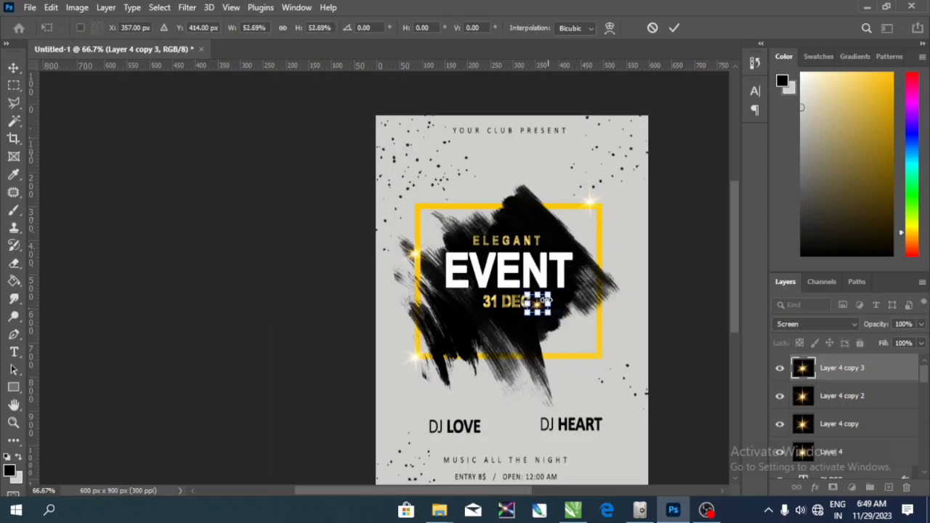
pyautogui.press('Return')
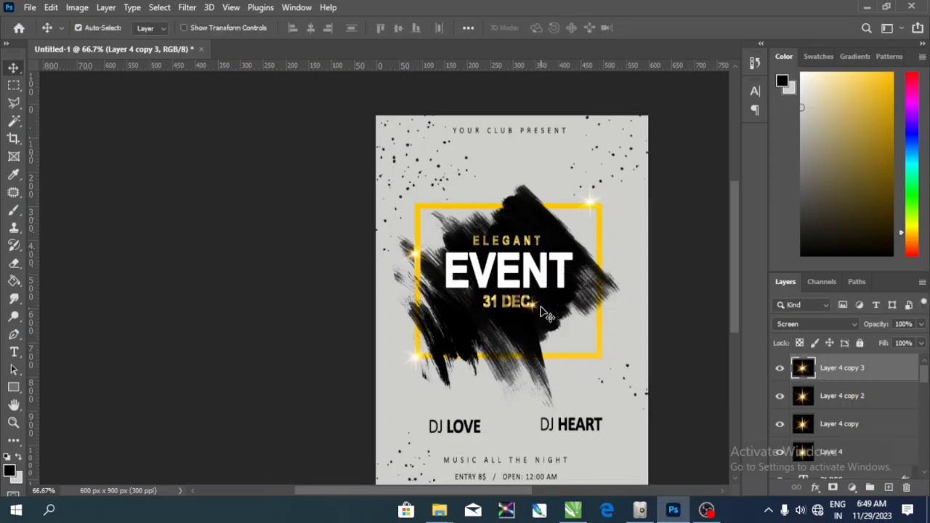
pyautogui.moveTo(541, 307); pyautogui.dragTo(478, 235)
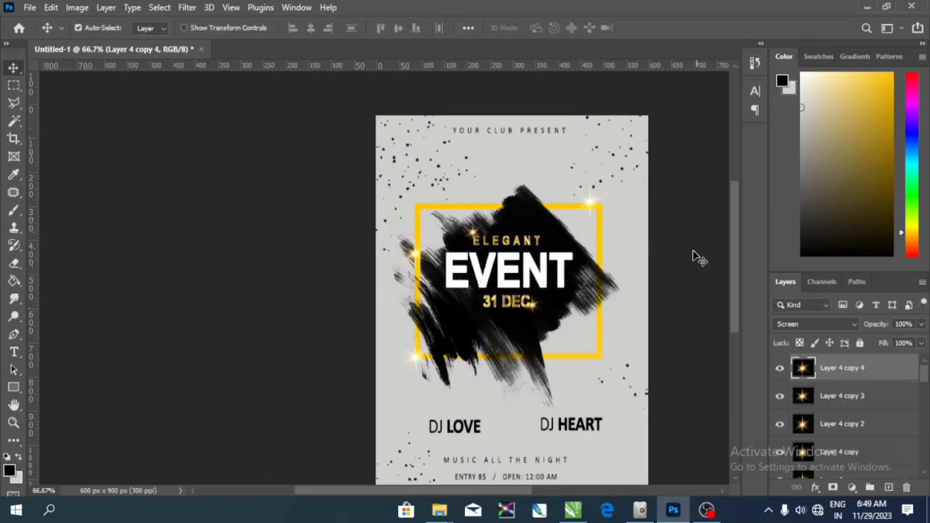
# - Nudge the MUSIC ALL THE NIGHT text slightly upward and deselect its layer
pyautogui.scroll(-2, 683, 324)
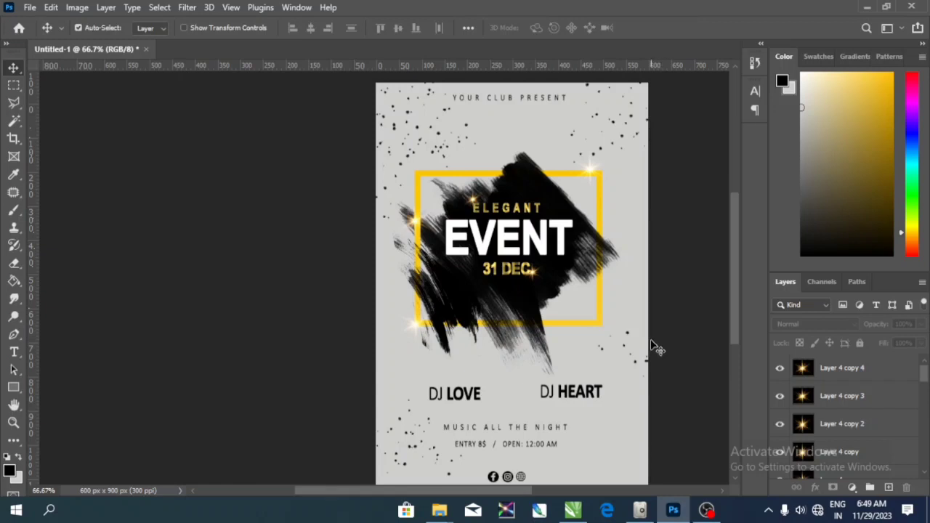
pyautogui.scroll(-3, 656, 346)
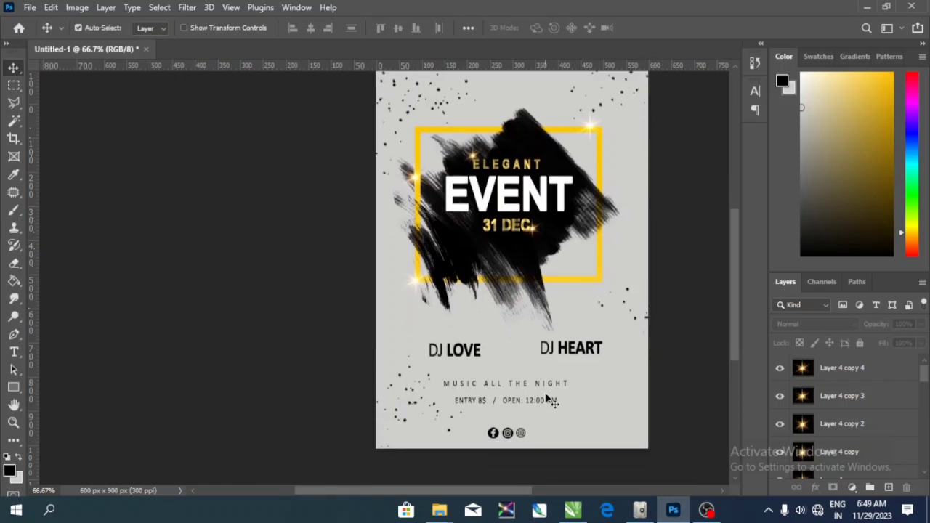
pyautogui.moveTo(540, 383); pyautogui.dragTo(541, 381)
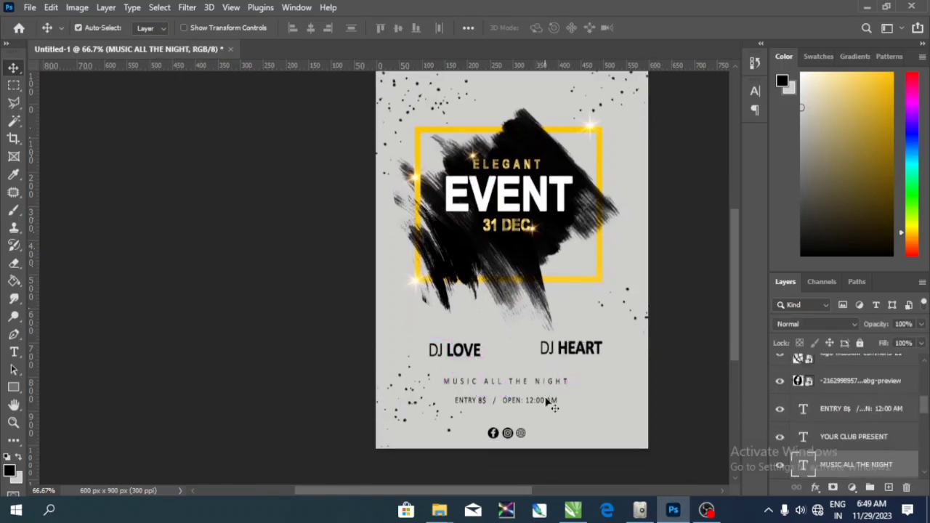
pyautogui.click(677, 376)
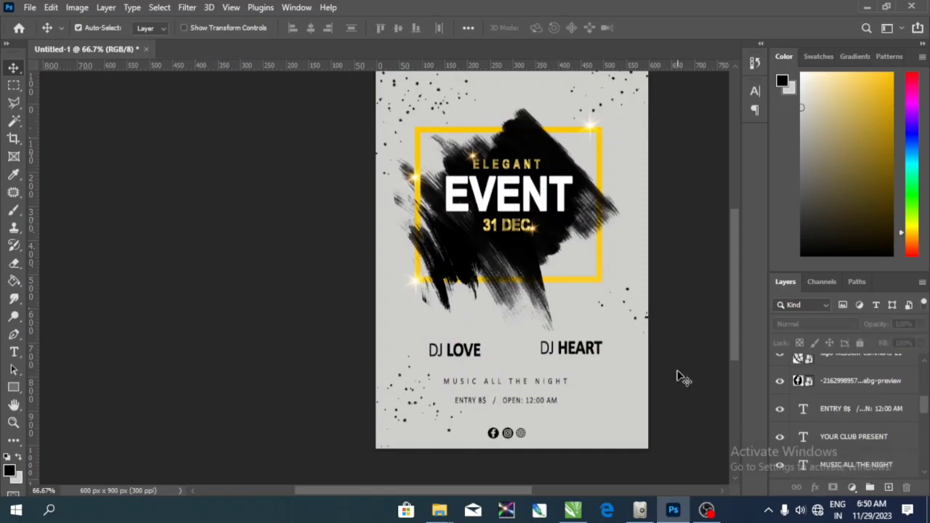